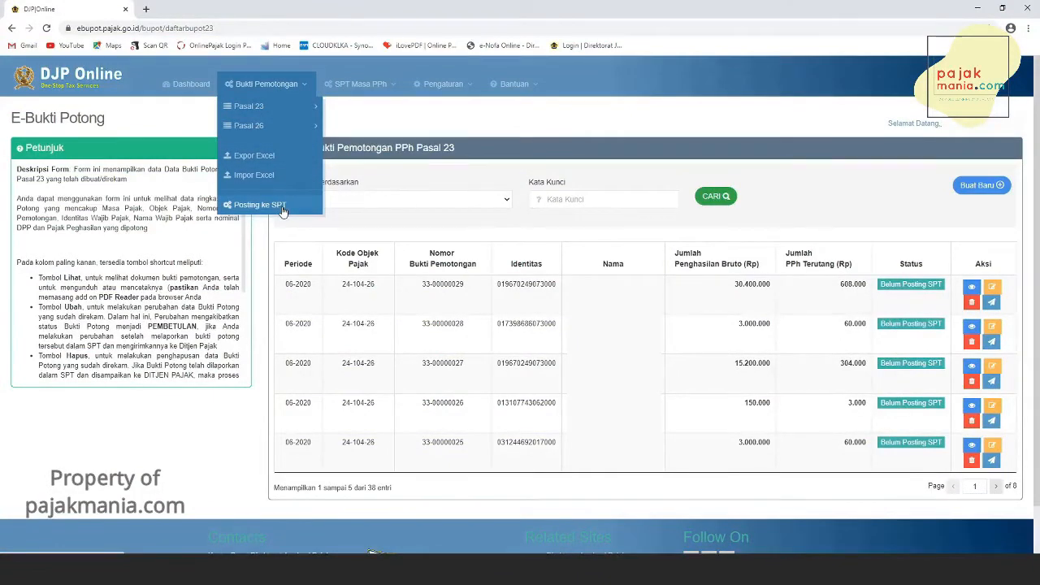
- Open Posting ke SPT and search withholding slips for tax year 2020, tax period 6
click(282, 208)
click(335, 199)
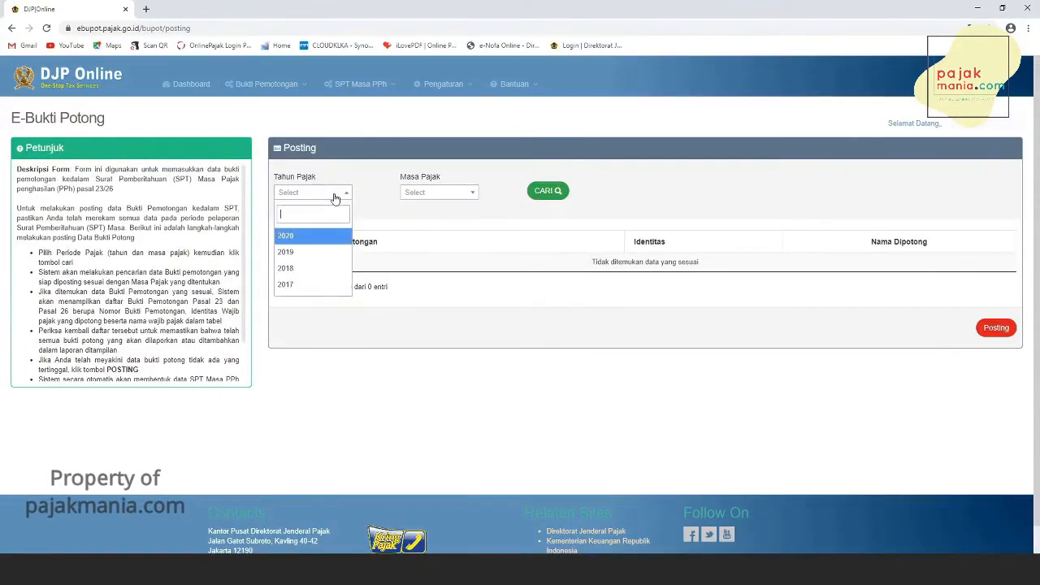
click(304, 243)
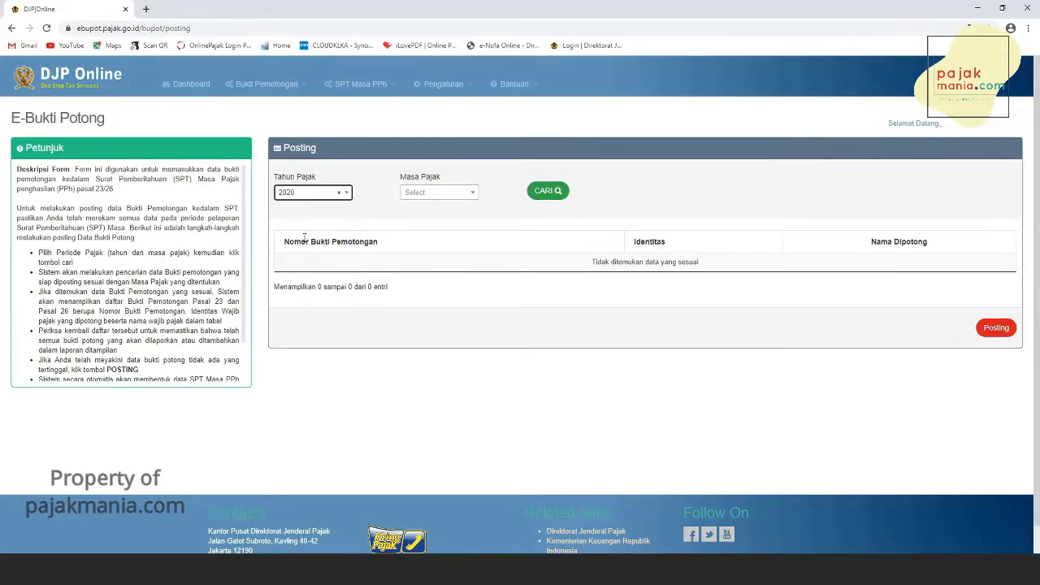
click(457, 198)
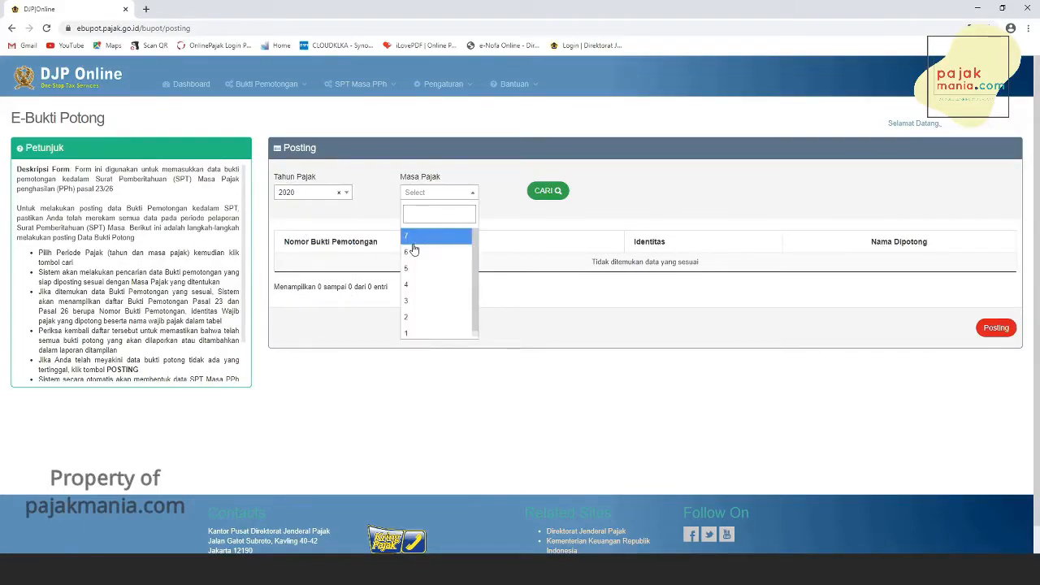
click(414, 251)
click(555, 191)
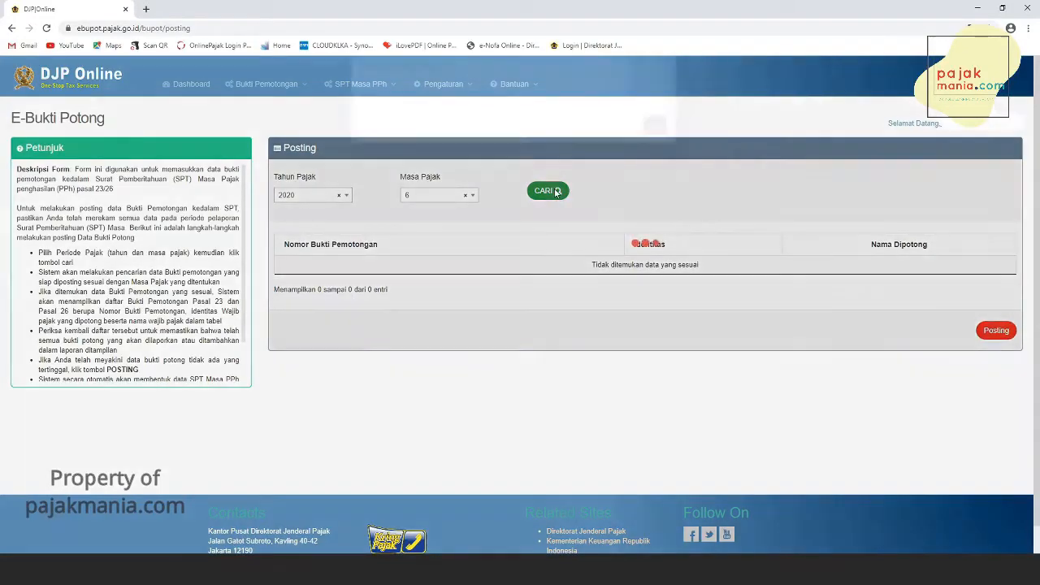
click(655, 146)
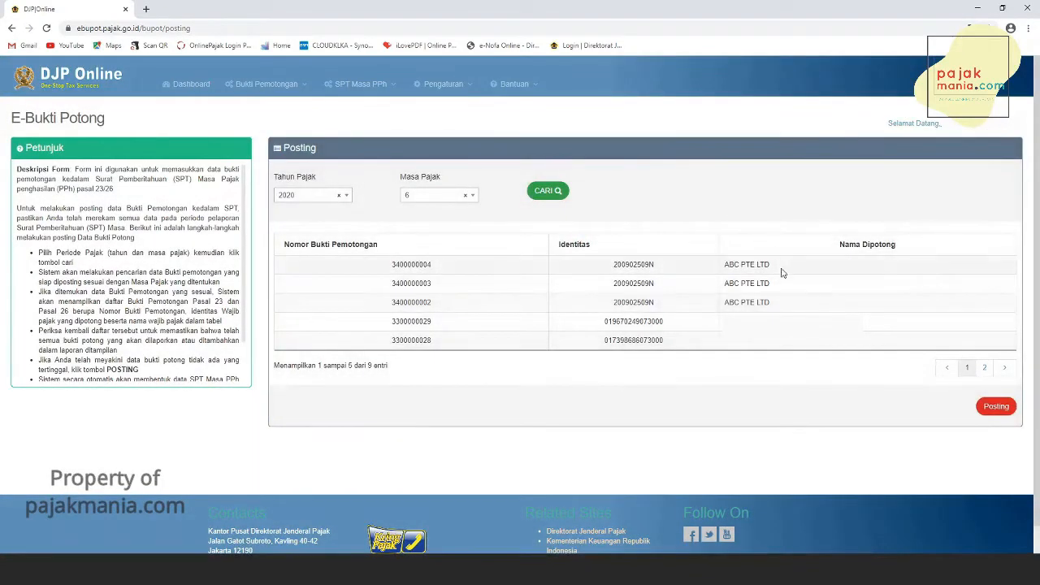
- Review the second page of found slips, then post them to the SPT and acknowledge the confirmation
scroll(764, 331, down, 1)
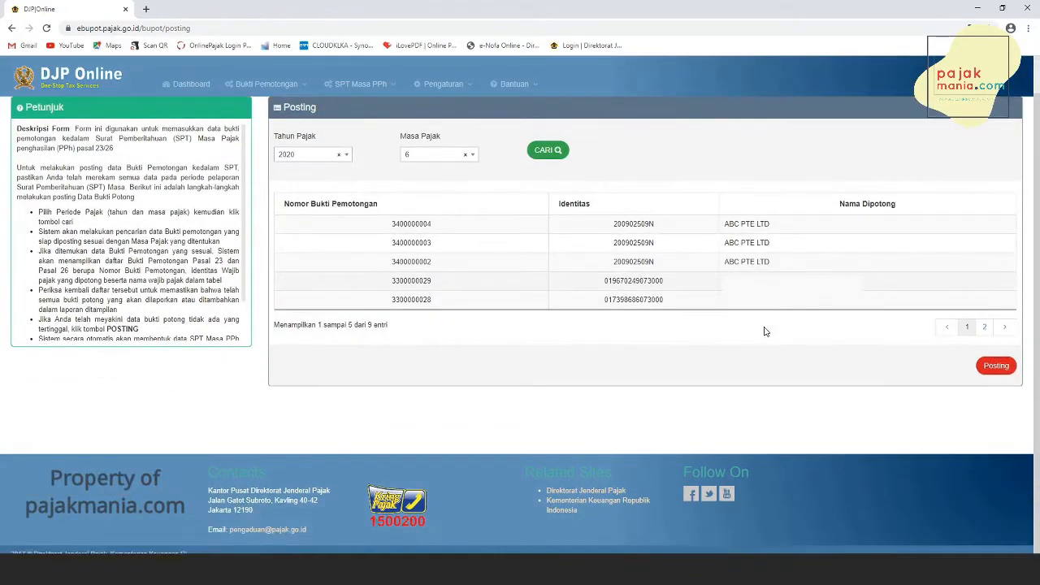
click(986, 326)
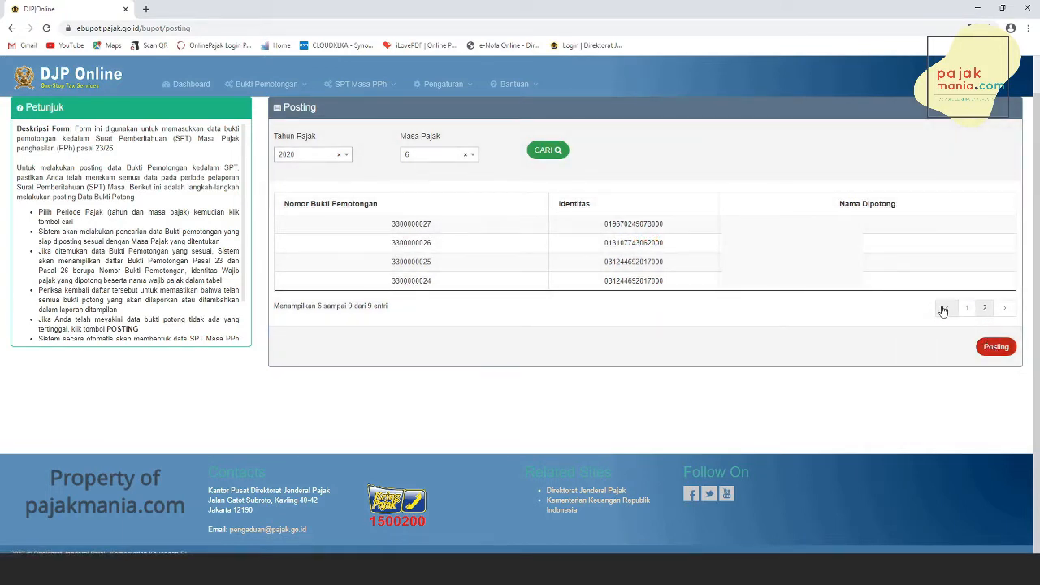
click(989, 344)
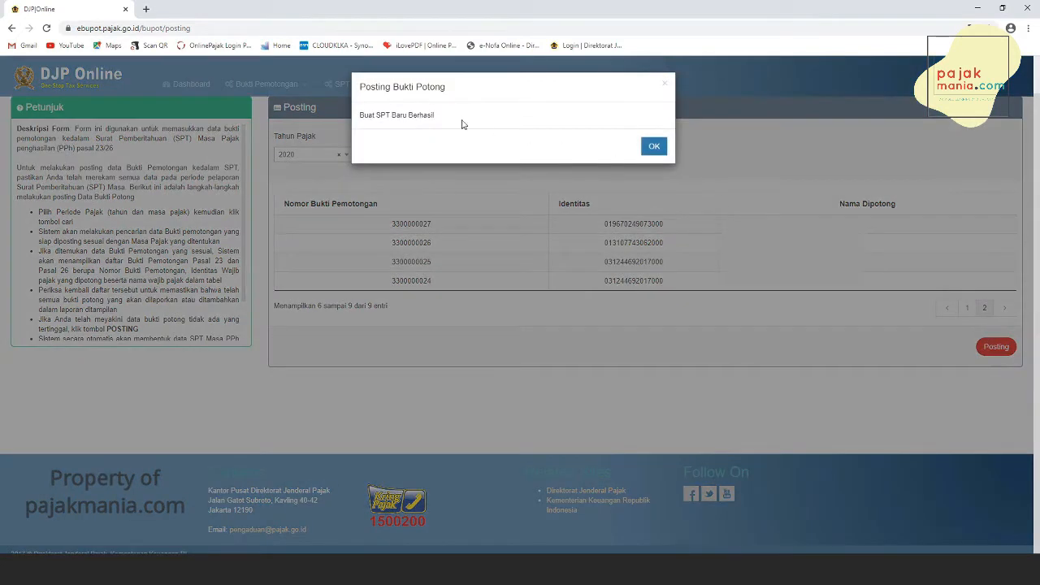
click(654, 147)
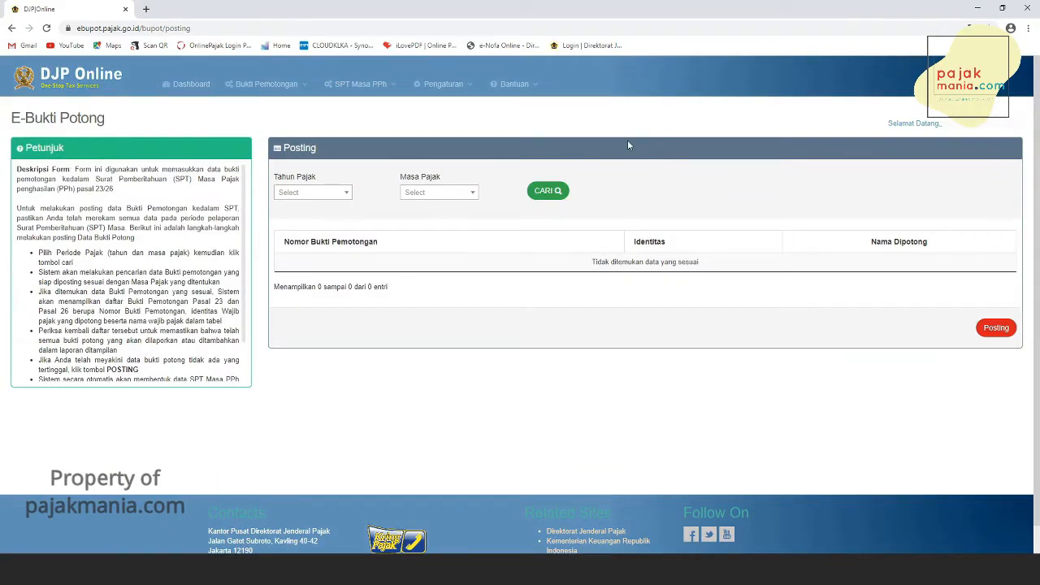
- Open the payment-proof recording page (Perekaman Bukti Penyetoran)
mouse_move(280, 89)
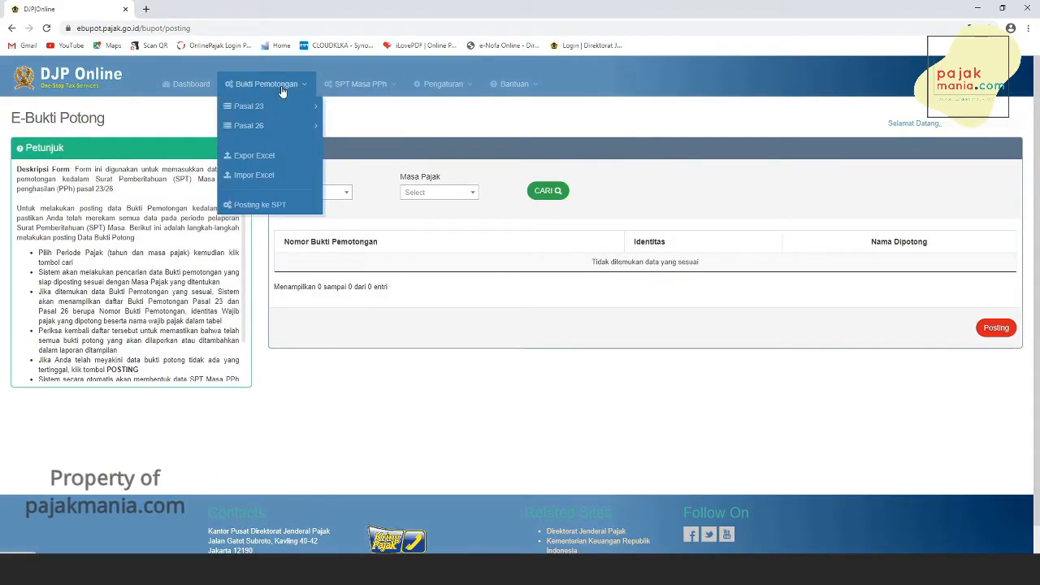
mouse_move(362, 90)
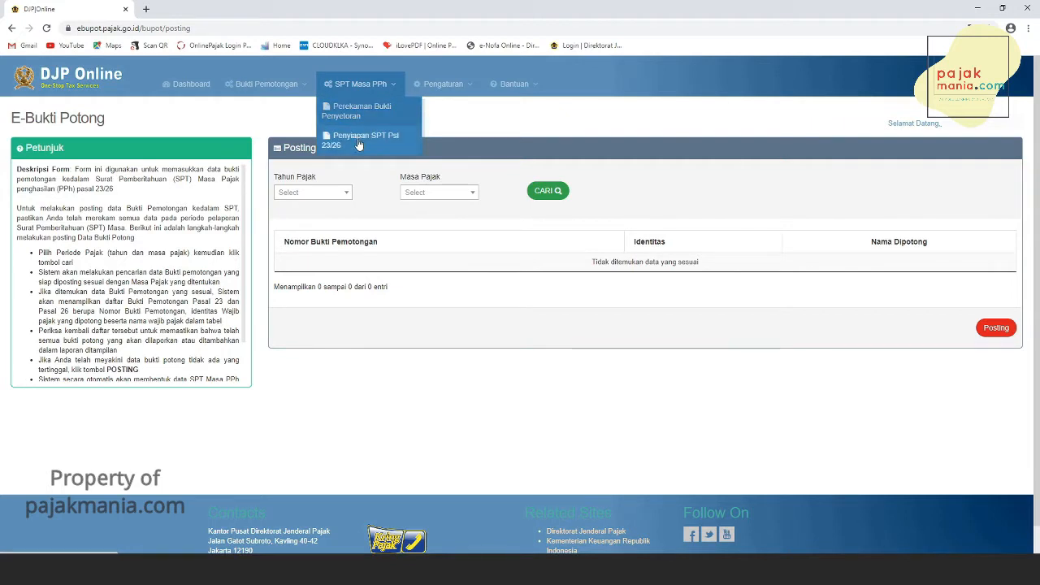
click(376, 111)
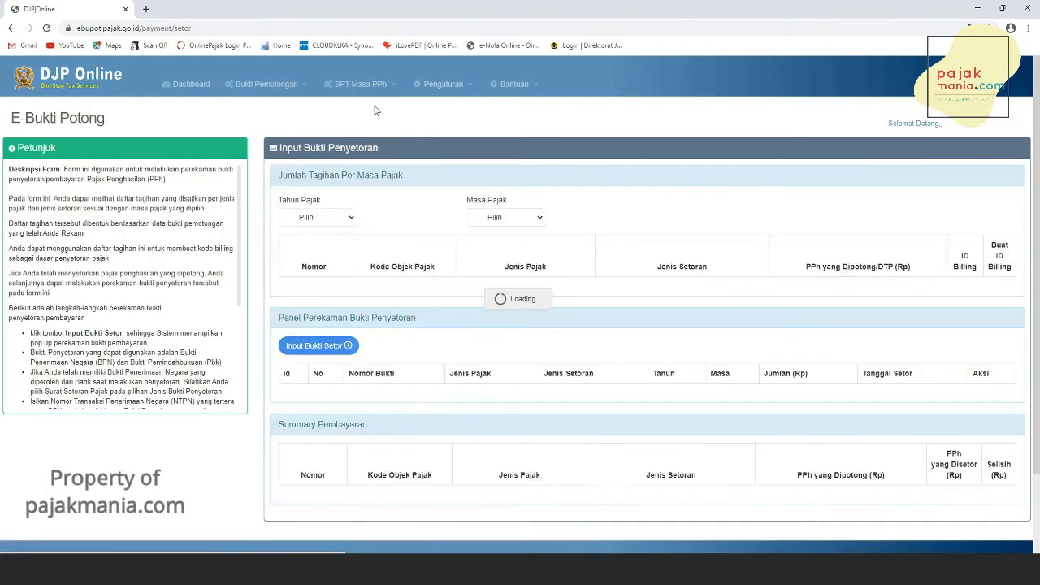
click(352, 218)
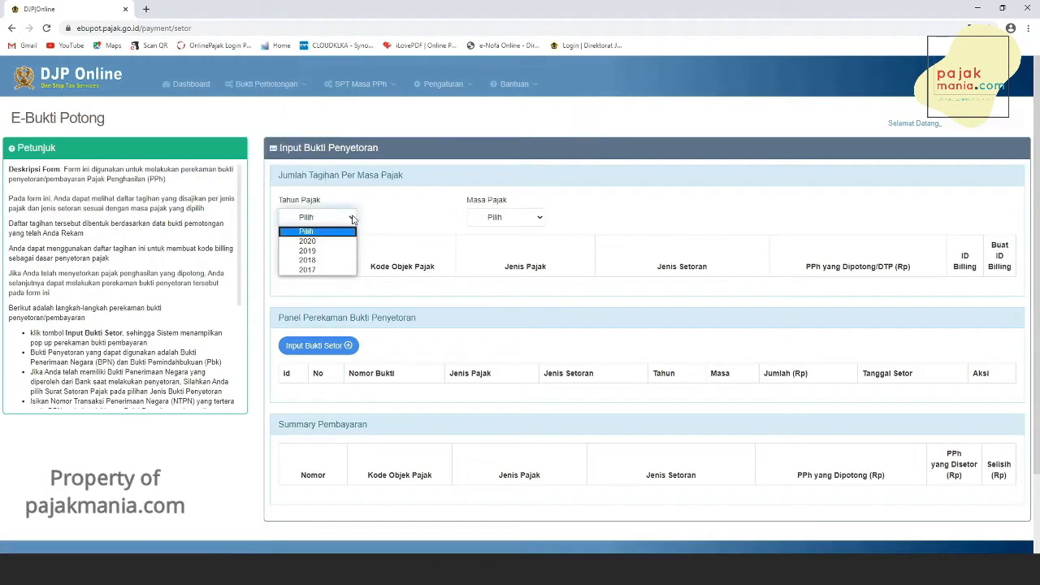
click(331, 241)
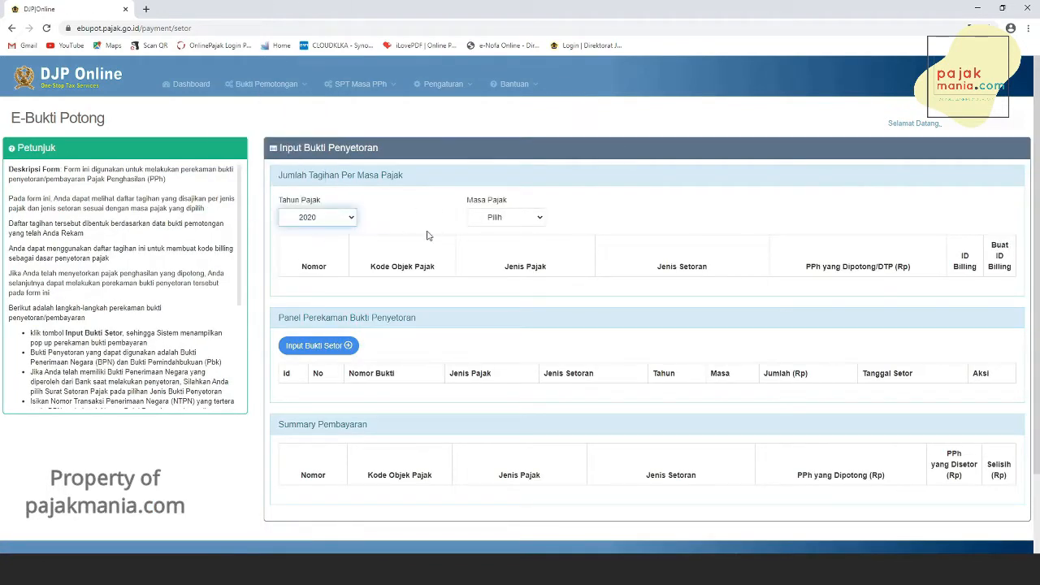
click(508, 217)
click(499, 251)
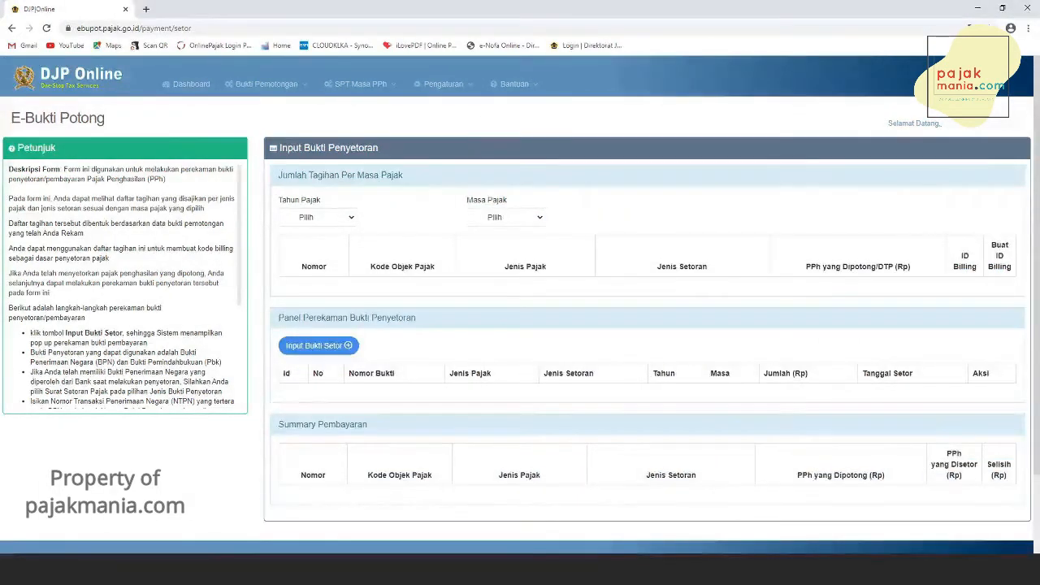
- Select tax year 2020 and tax period 6 to list the tax amounts due
click(339, 221)
click(334, 247)
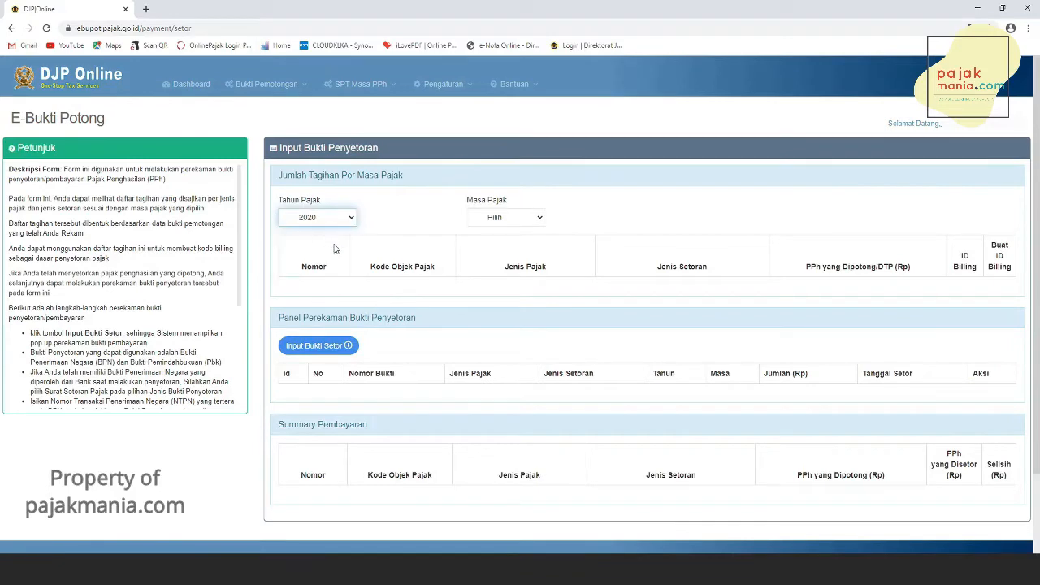
click(516, 221)
click(502, 255)
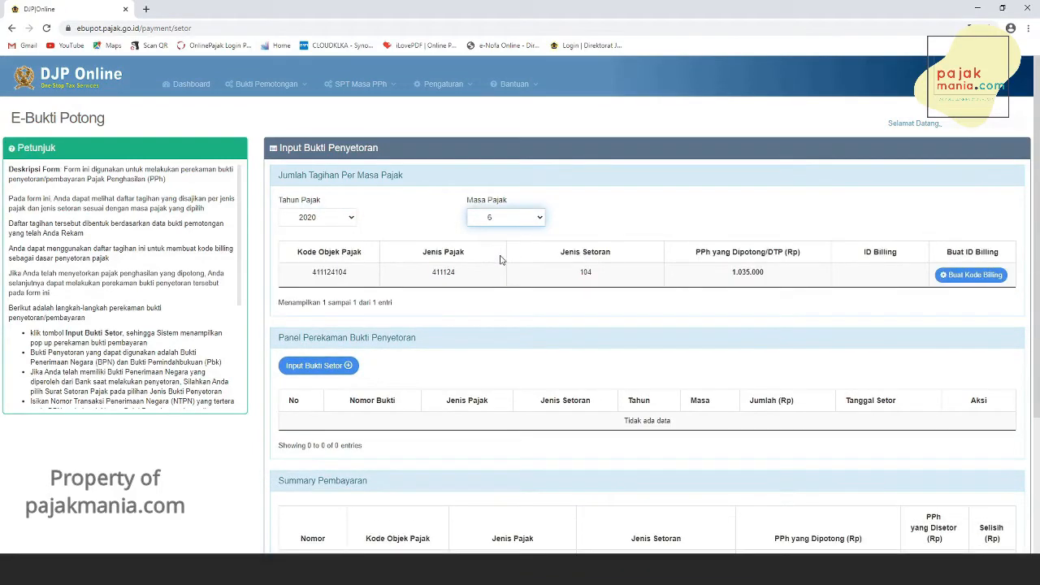
- Record a new Surat Setoran Pajak payment proof, pasting the proof number and choosing tax year 2020, then save it
scroll(500, 261, down, 1)
click(323, 312)
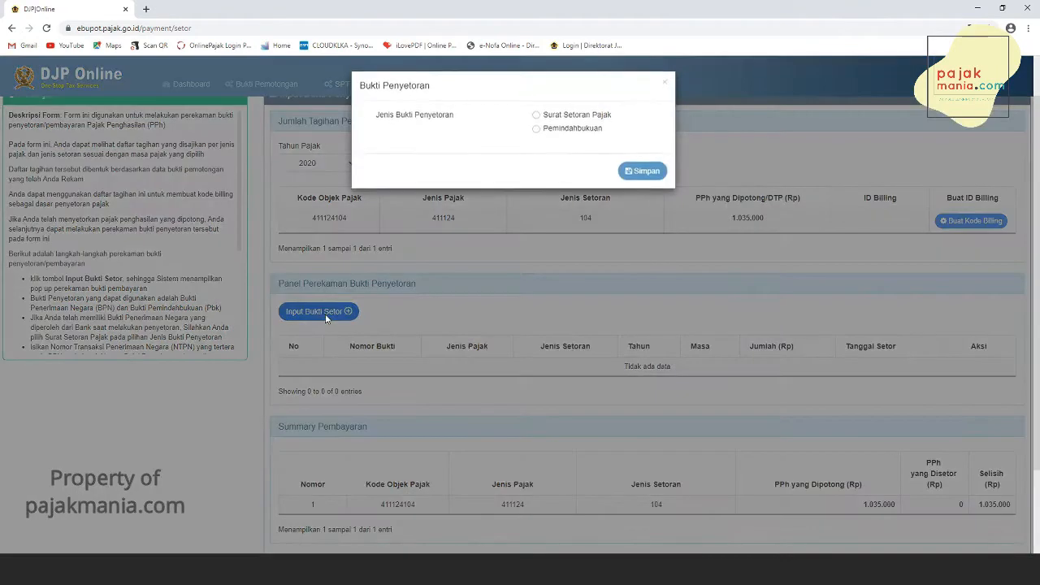
click(564, 118)
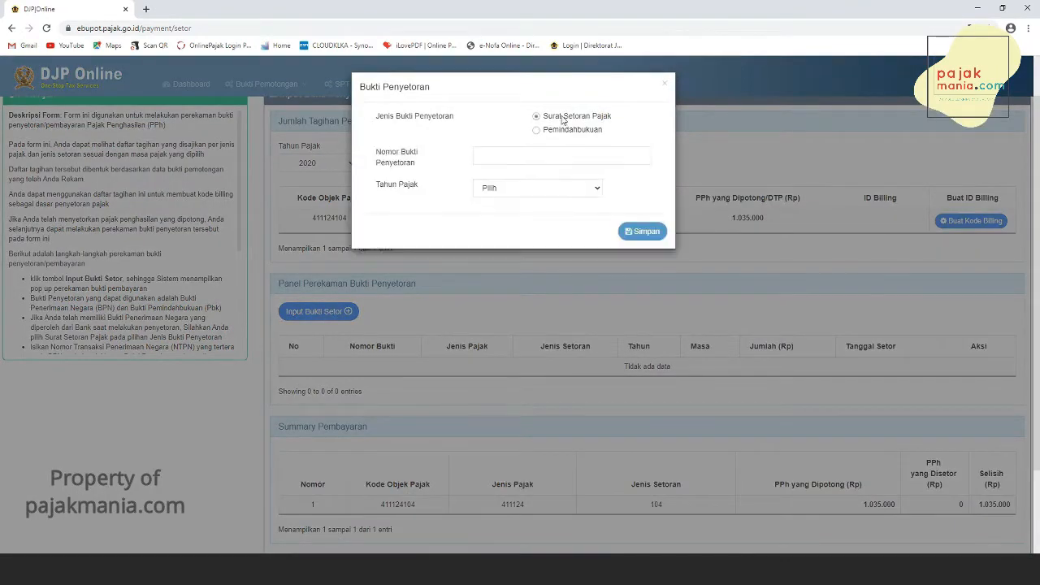
click(487, 155)
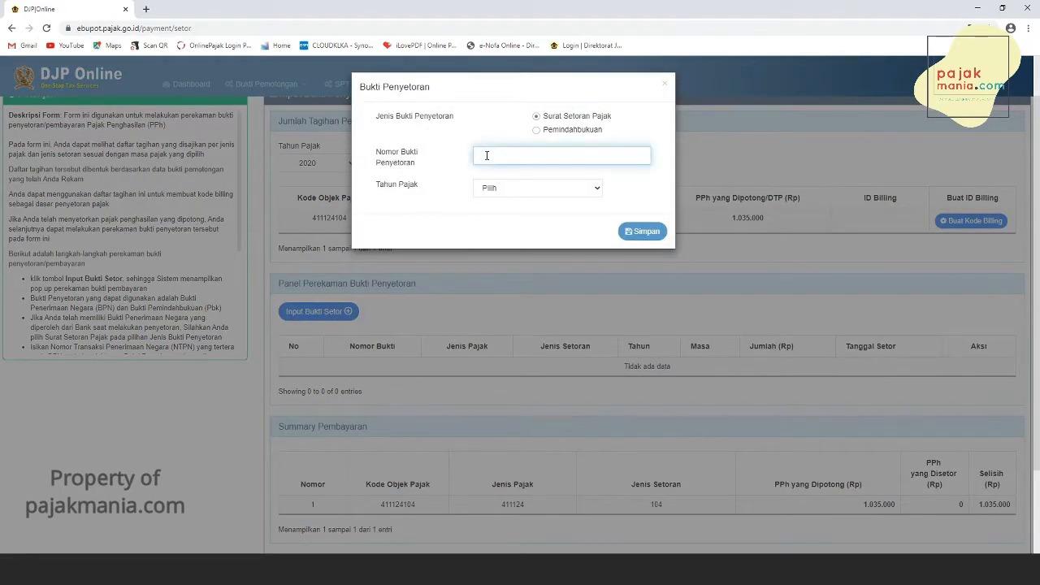
click(507, 188)
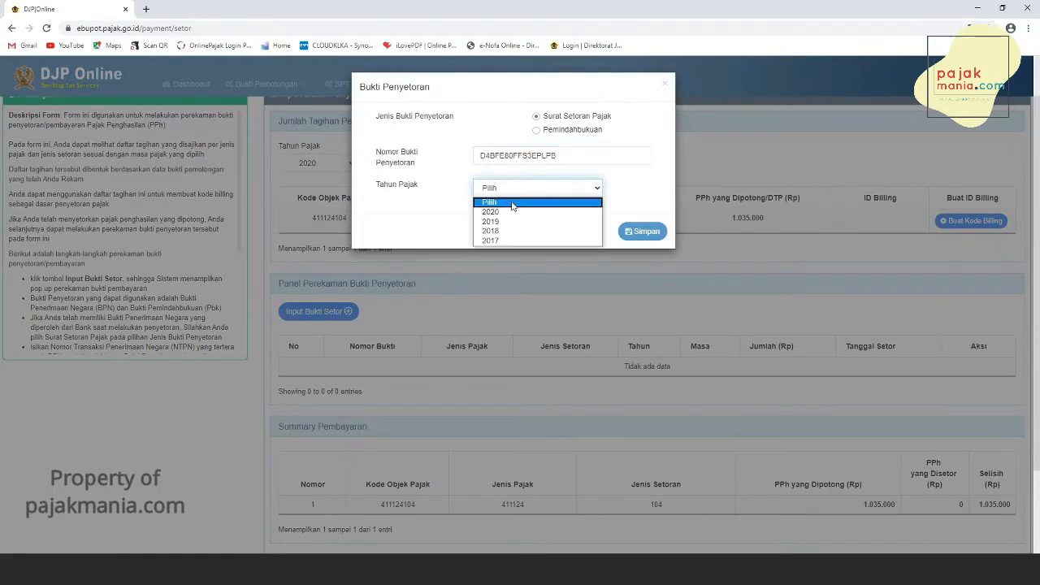
click(514, 212)
click(642, 232)
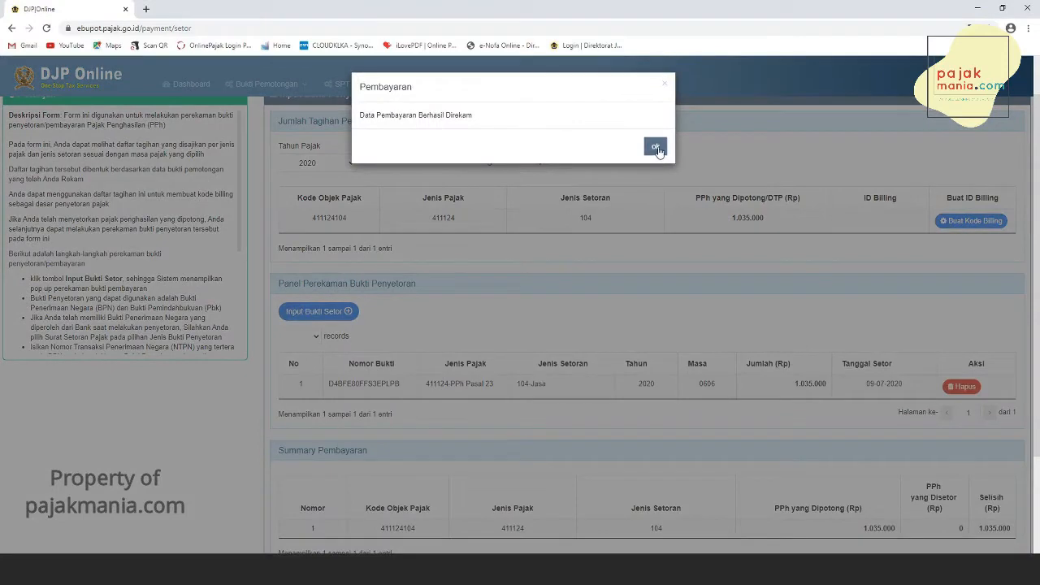
click(656, 148)
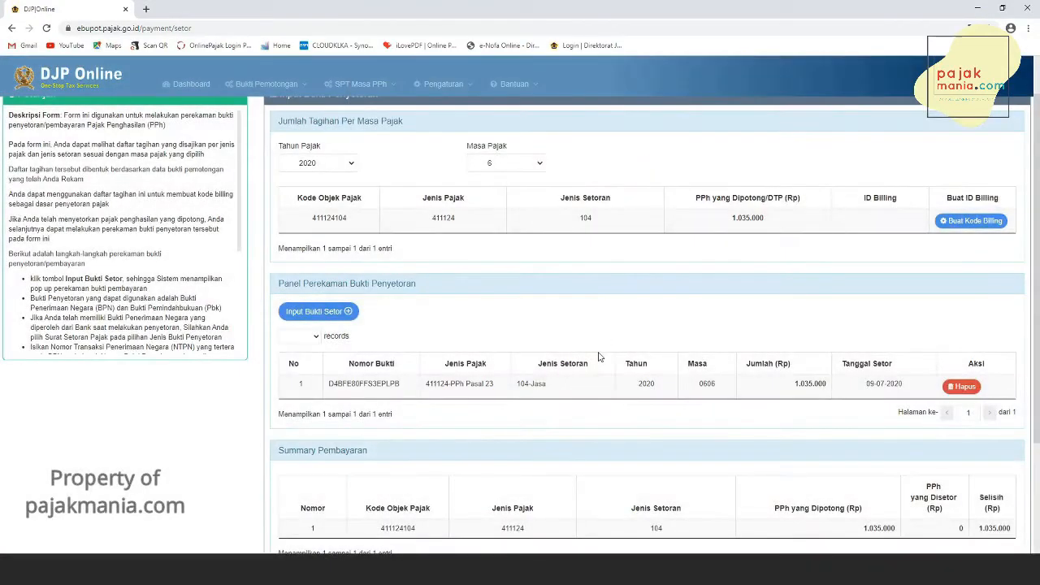
- Open SPT preparation for Pasal 23/26 and start completing the 2020 period 6 SPT, confirming both prompts
scroll(598, 357, down, 1)
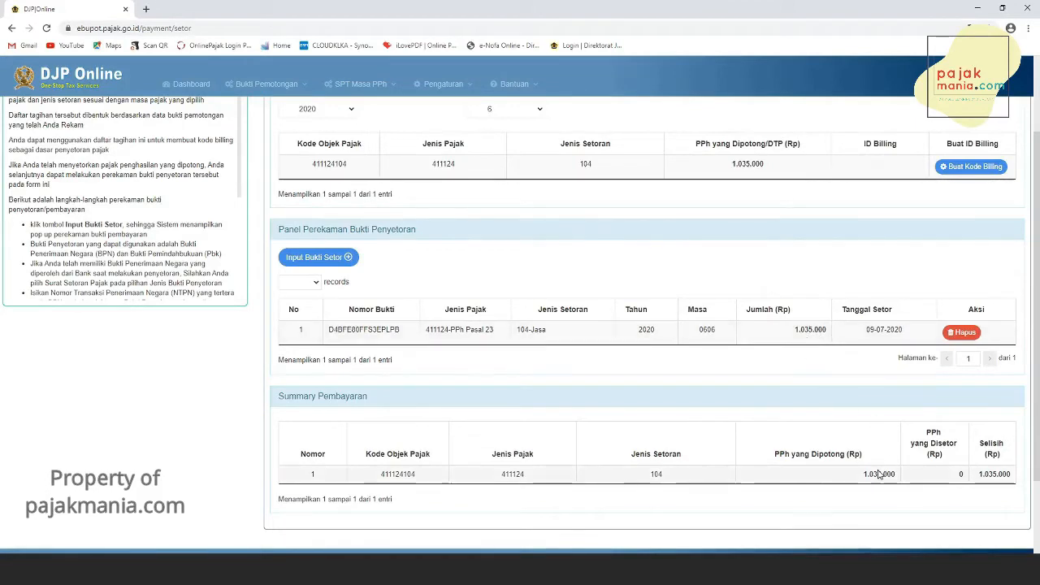
click(384, 86)
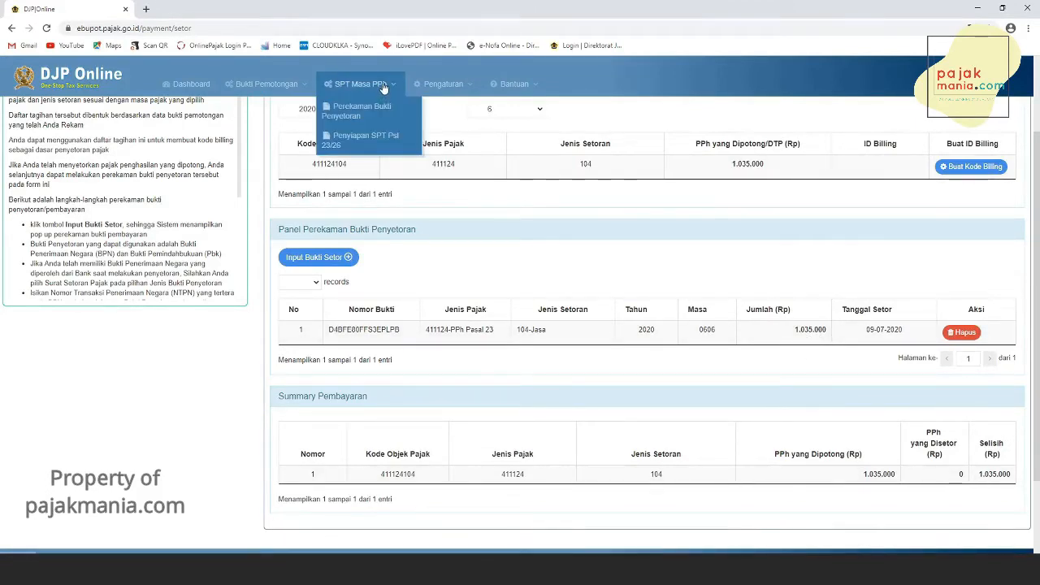
click(377, 144)
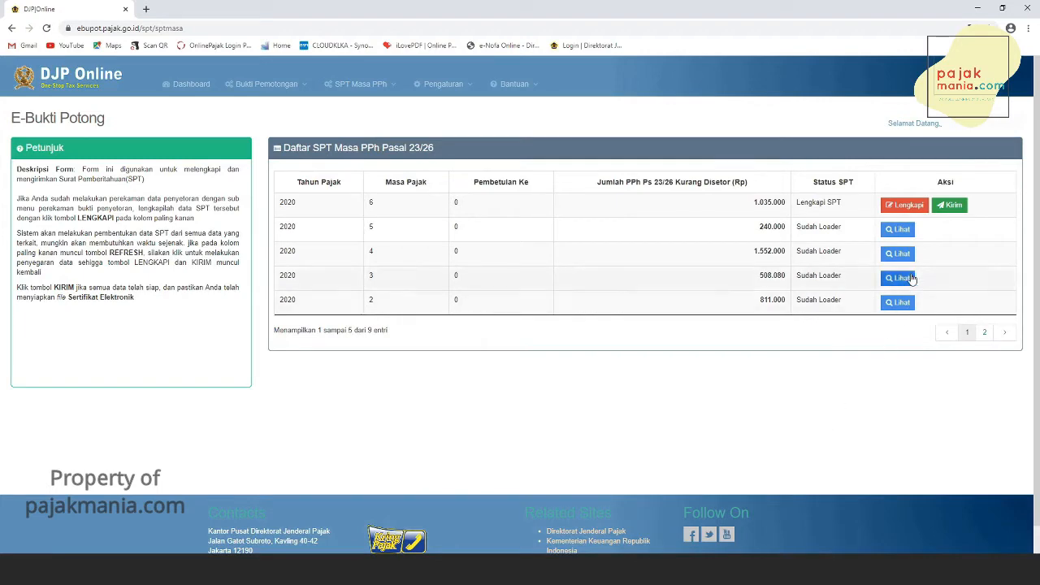
click(908, 205)
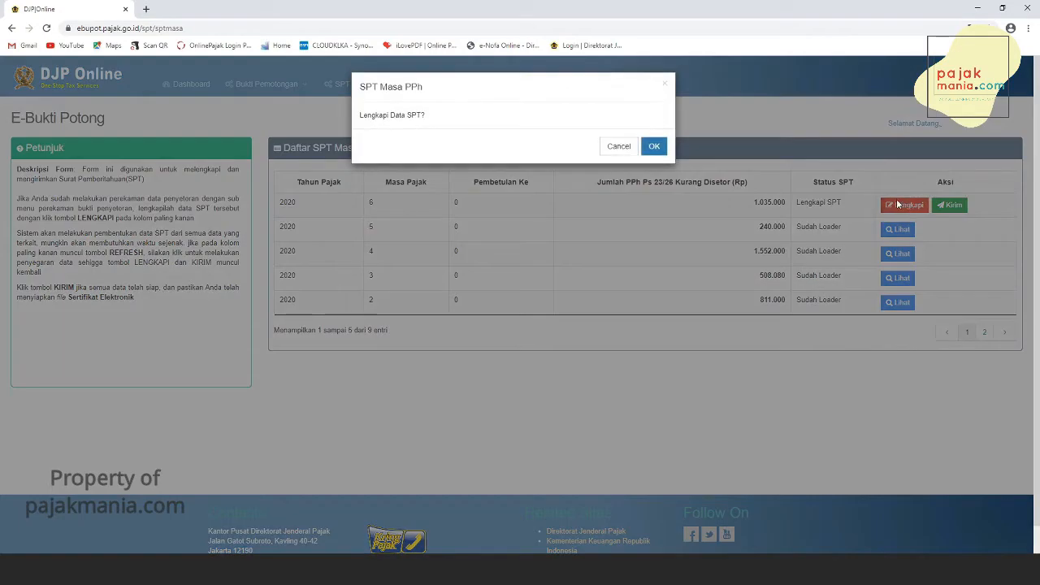
click(656, 146)
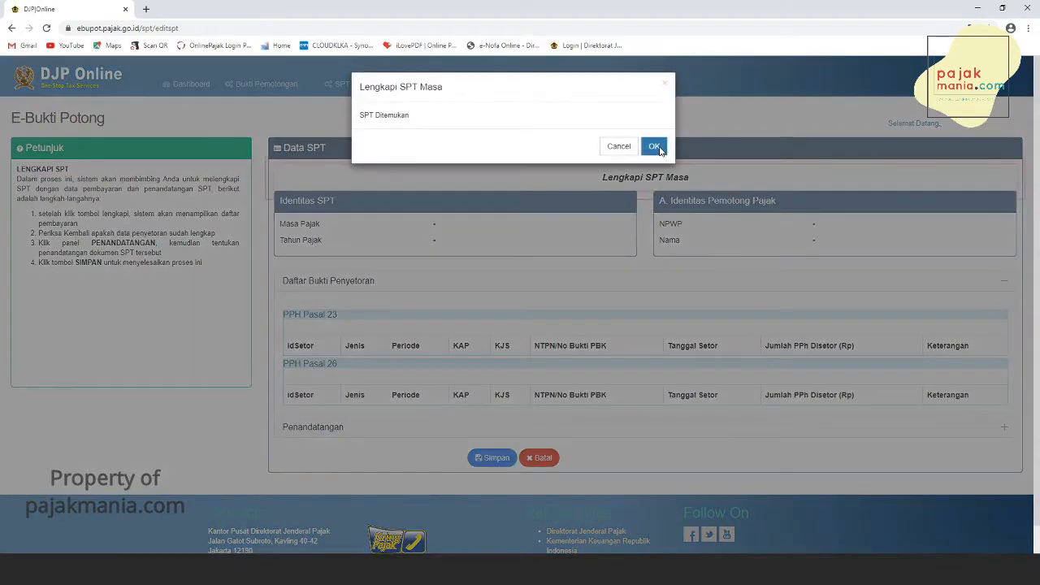
click(655, 147)
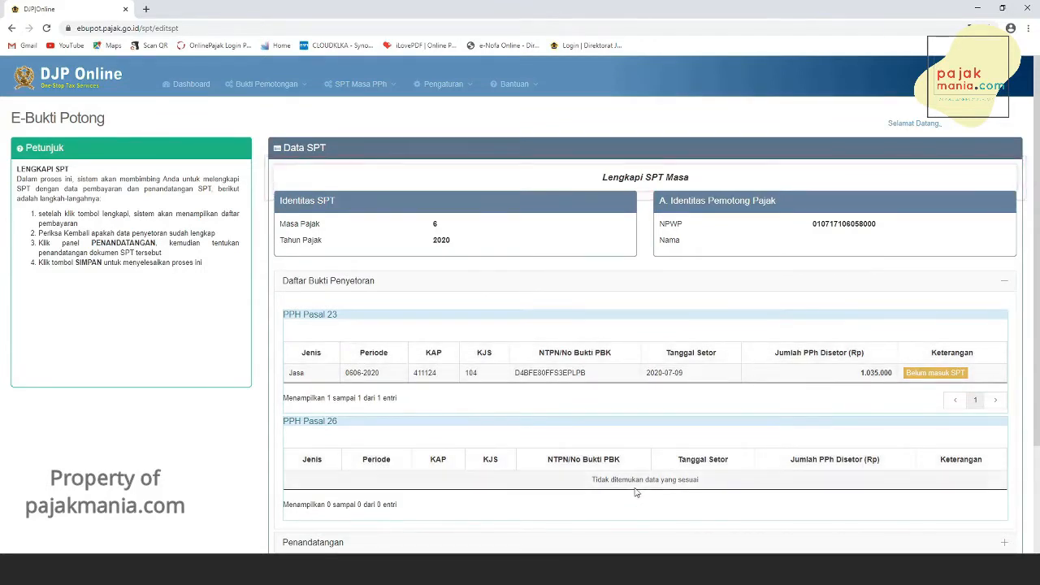
- Set the signatory as Wajib Pajak/Wakil Wajib Pajak with the available name, then save the SPT and confirm adding the payment proof
scroll(637, 504, down, 1)
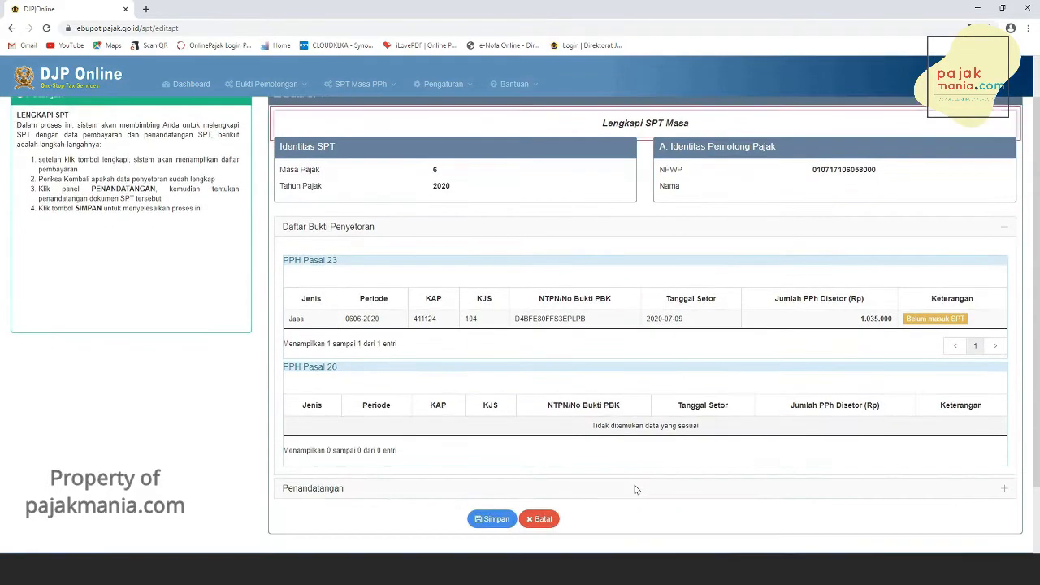
click(320, 494)
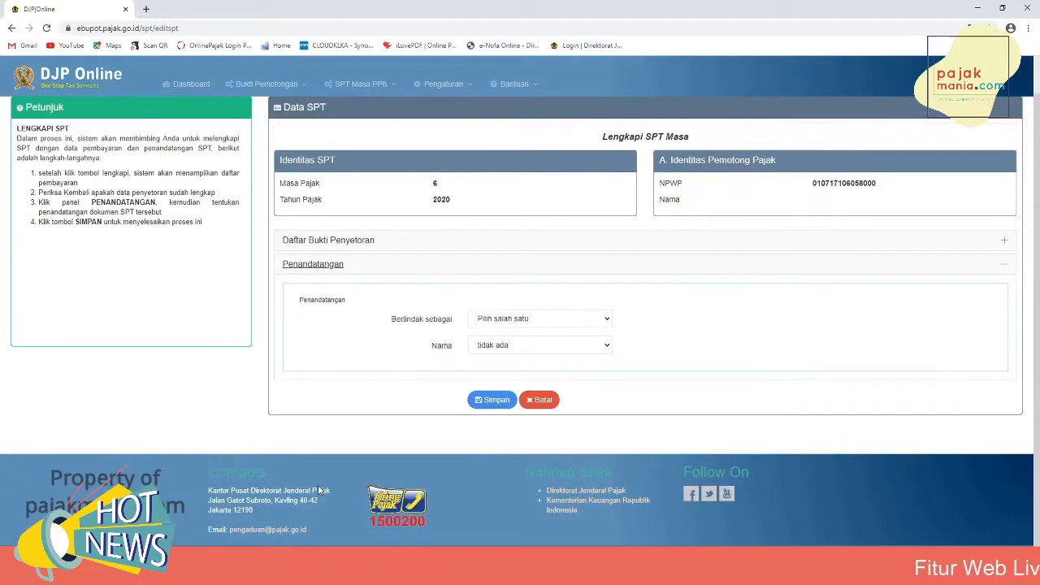
click(547, 323)
click(539, 342)
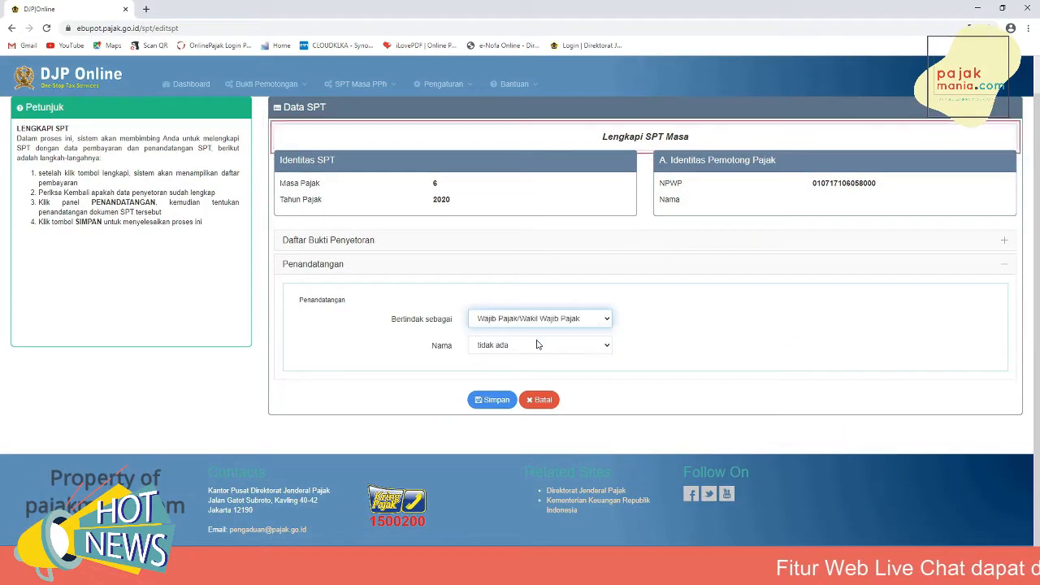
click(533, 349)
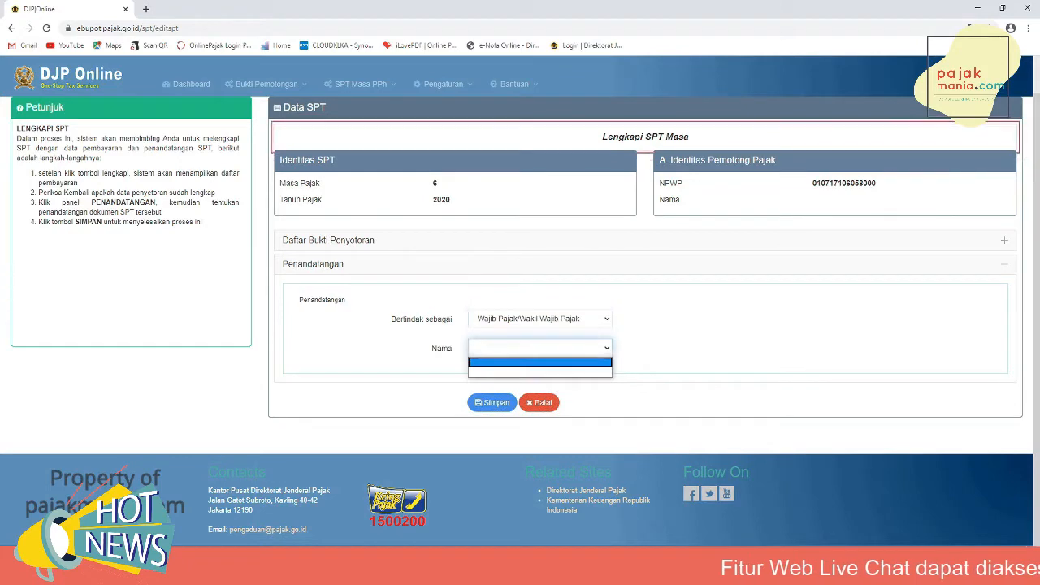
click(520, 373)
scroll(520, 374, up, 1)
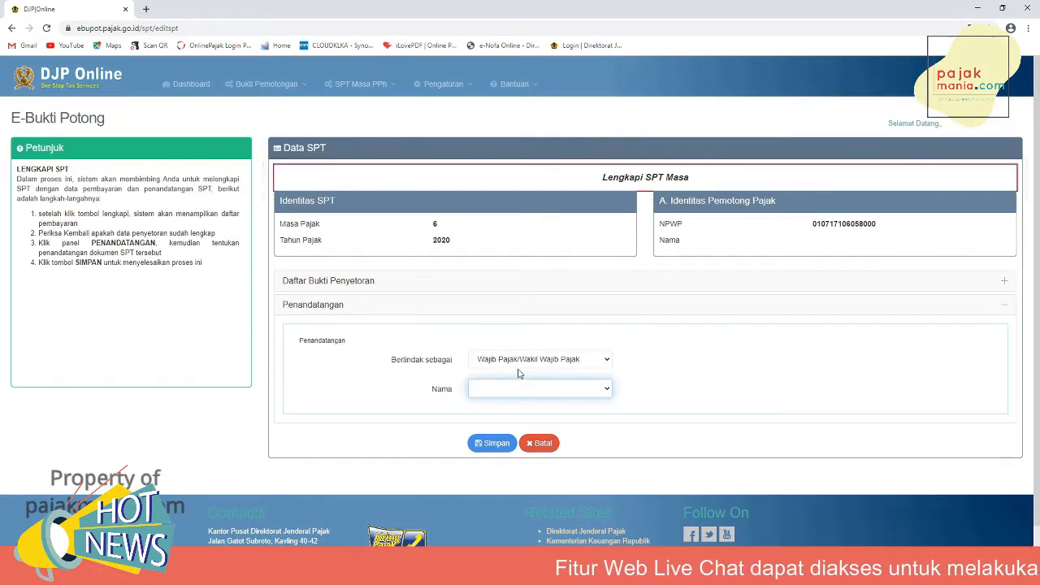
click(479, 445)
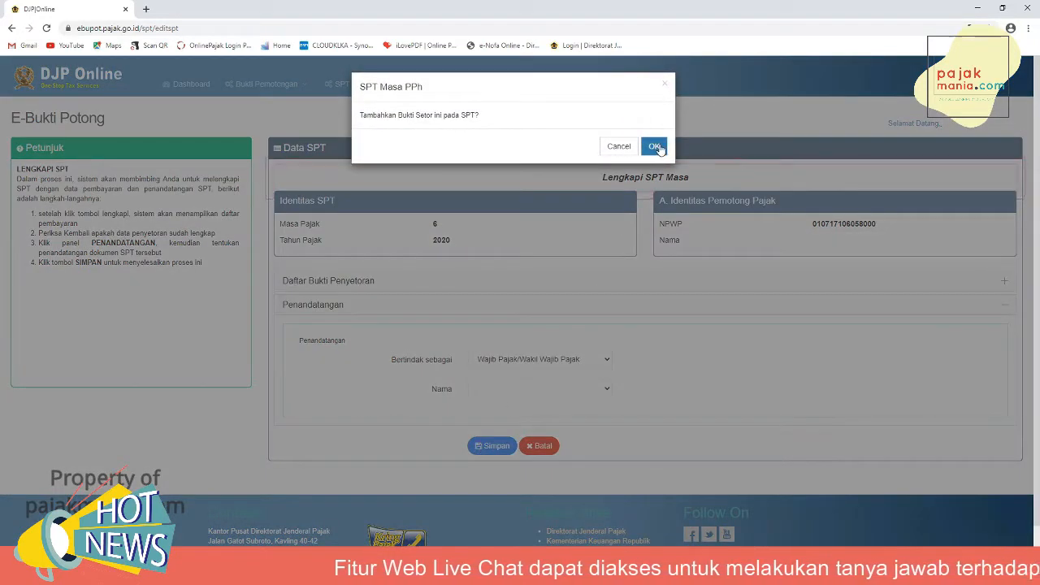
click(655, 146)
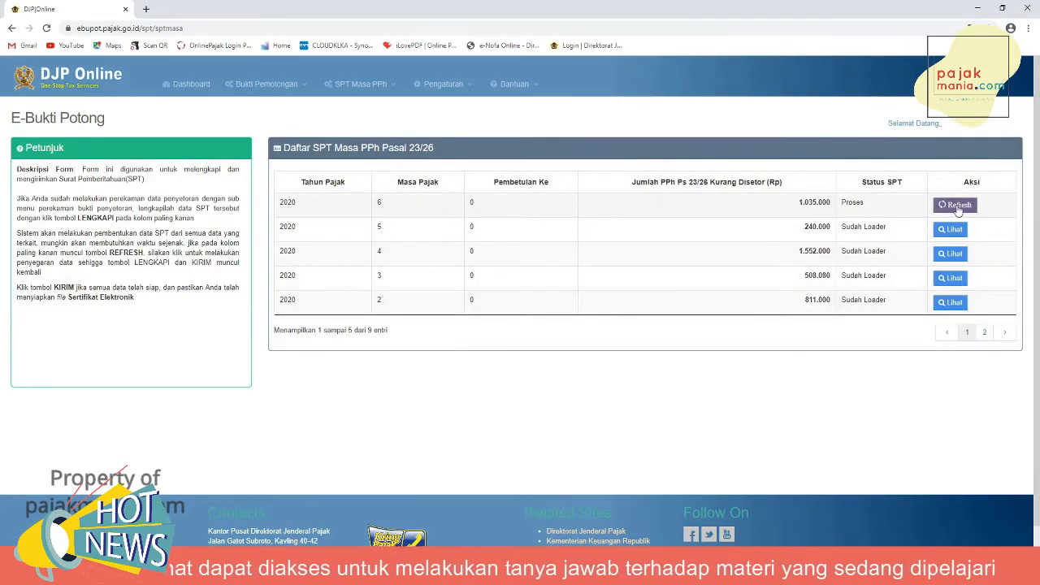
- Refresh the 2020 period 6 SPT row and open it for sending
click(956, 205)
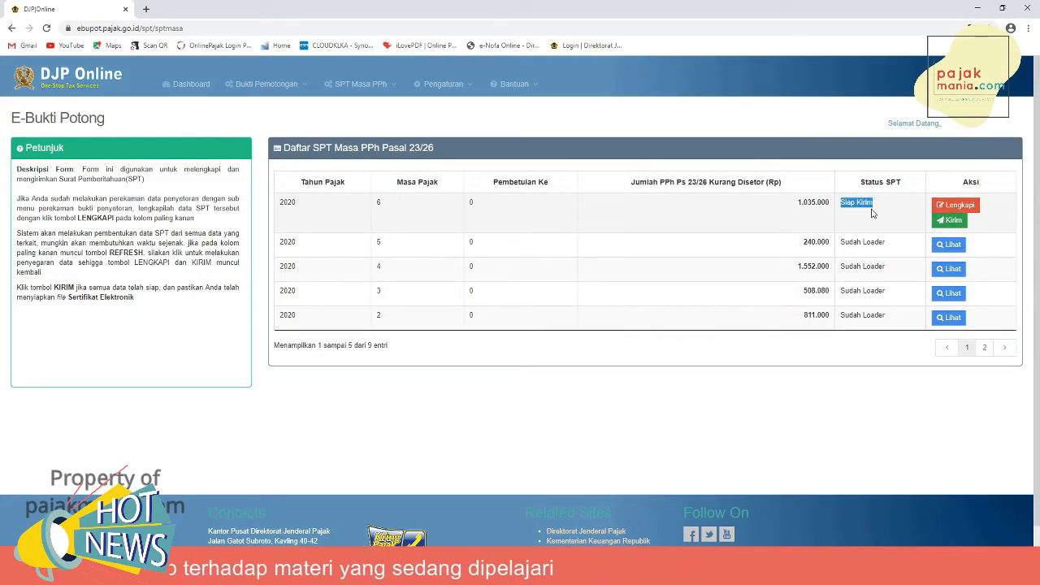
click(872, 213)
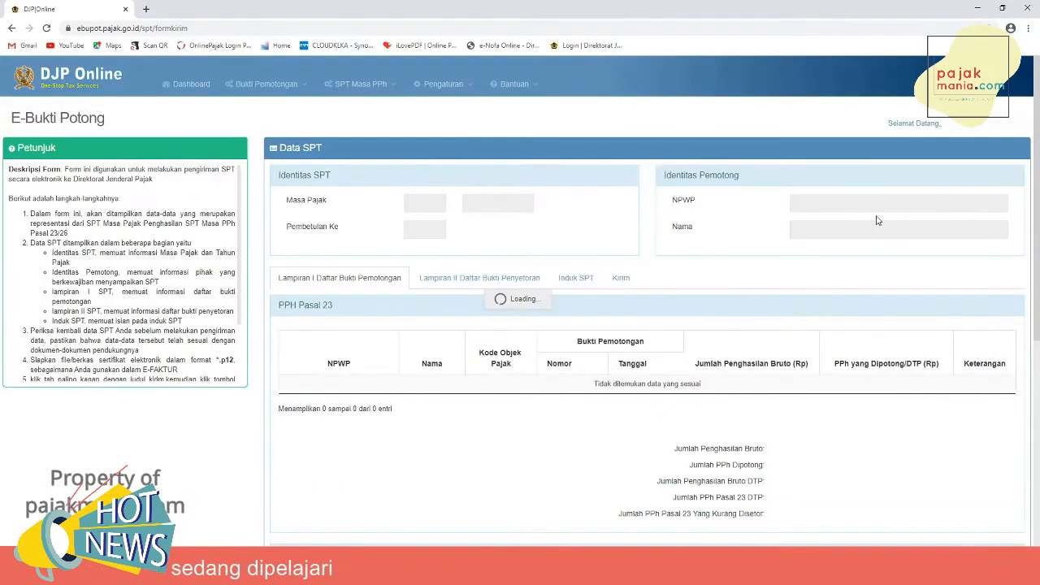
- Review the SPT's Lampiran II payment list and the Induk SPT object and attachment sections
scroll(457, 296, down, 1)
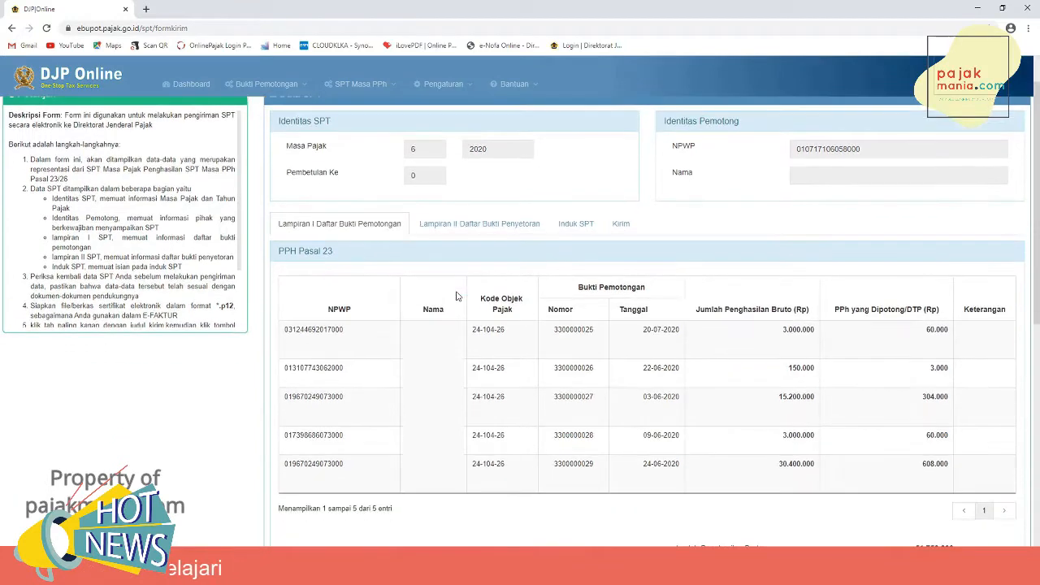
click(456, 226)
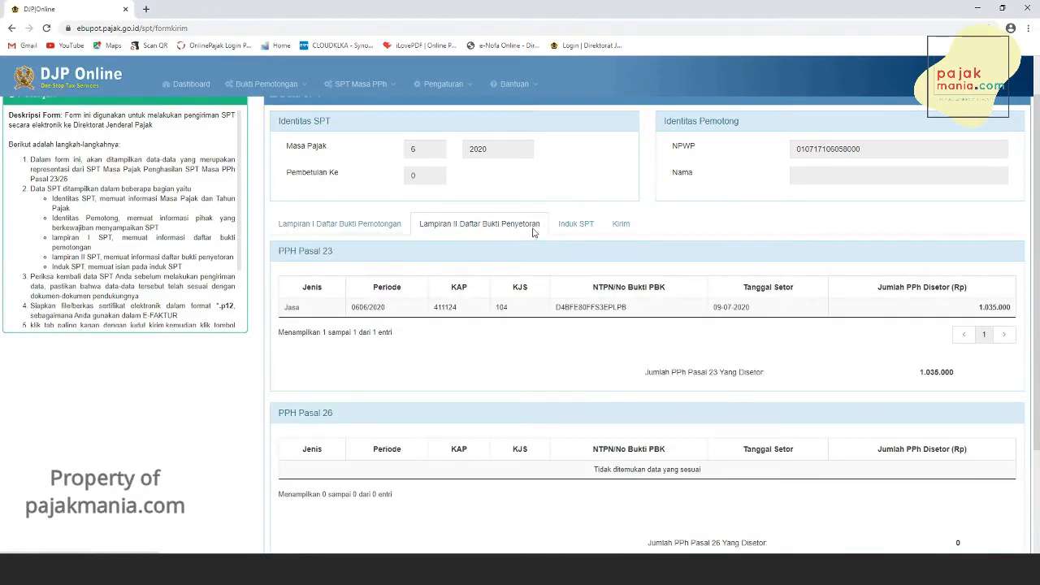
click(596, 232)
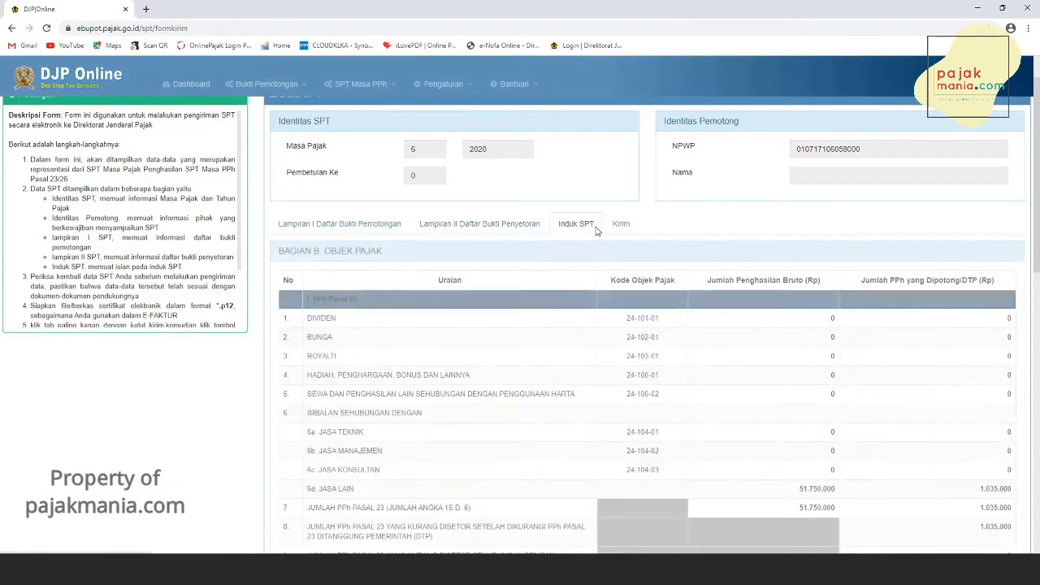
scroll(805, 414, down, 3)
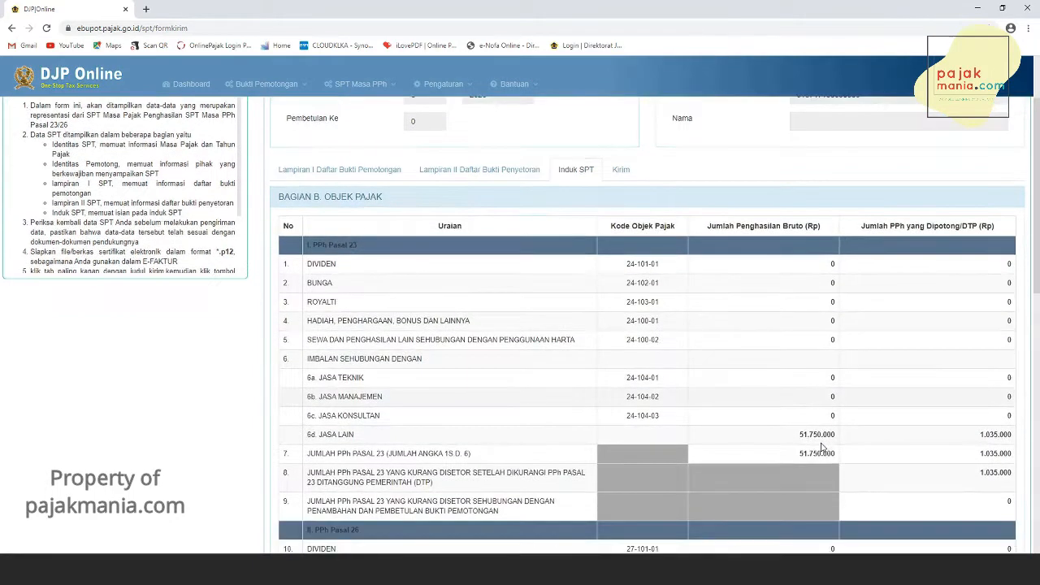
scroll(821, 447, down, 3)
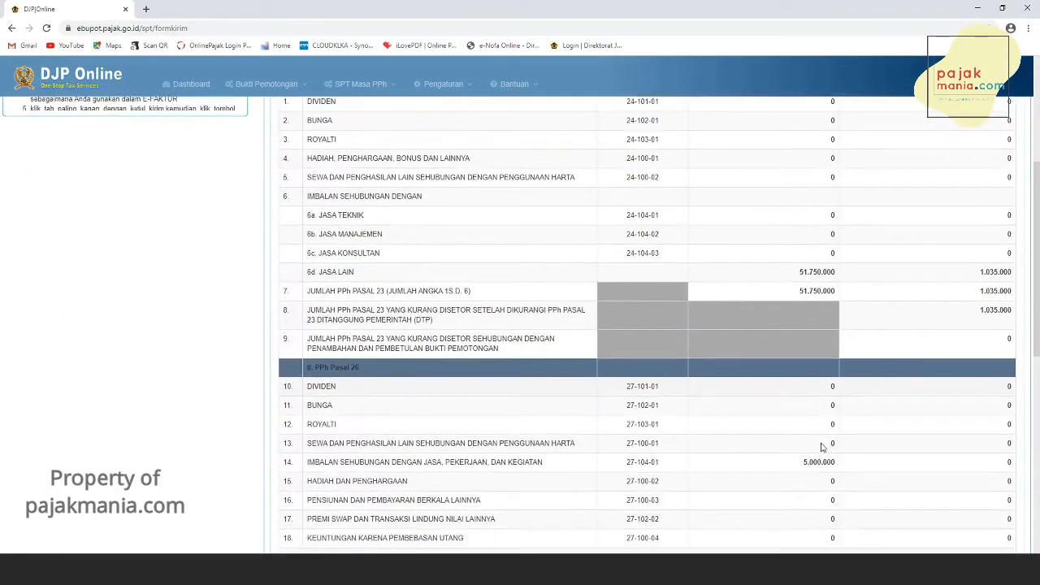
scroll(820, 447, down, 5)
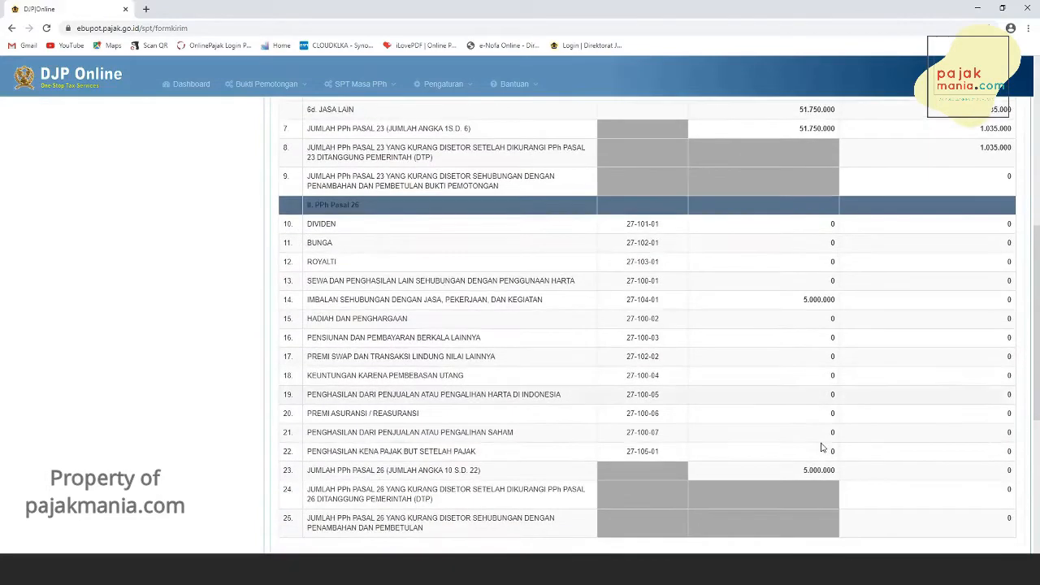
scroll(820, 447, down, 5)
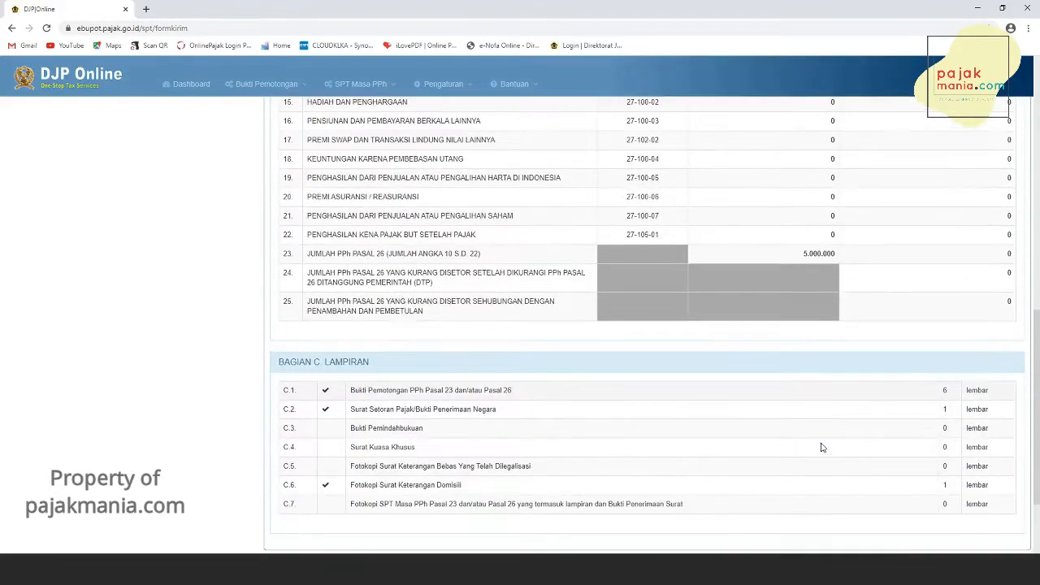
scroll(821, 447, down, 1)
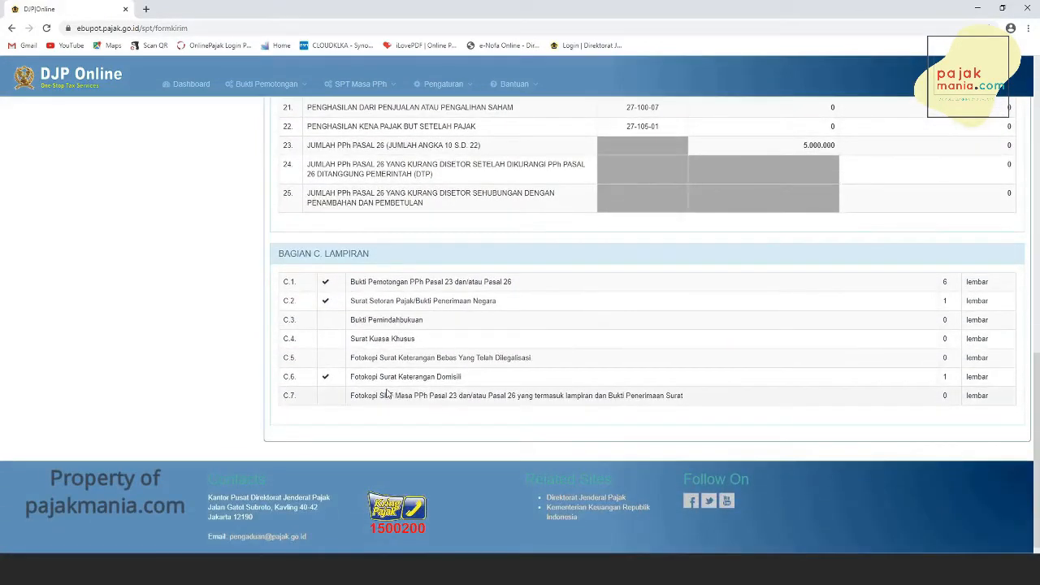
scroll(803, 406, up, 10)
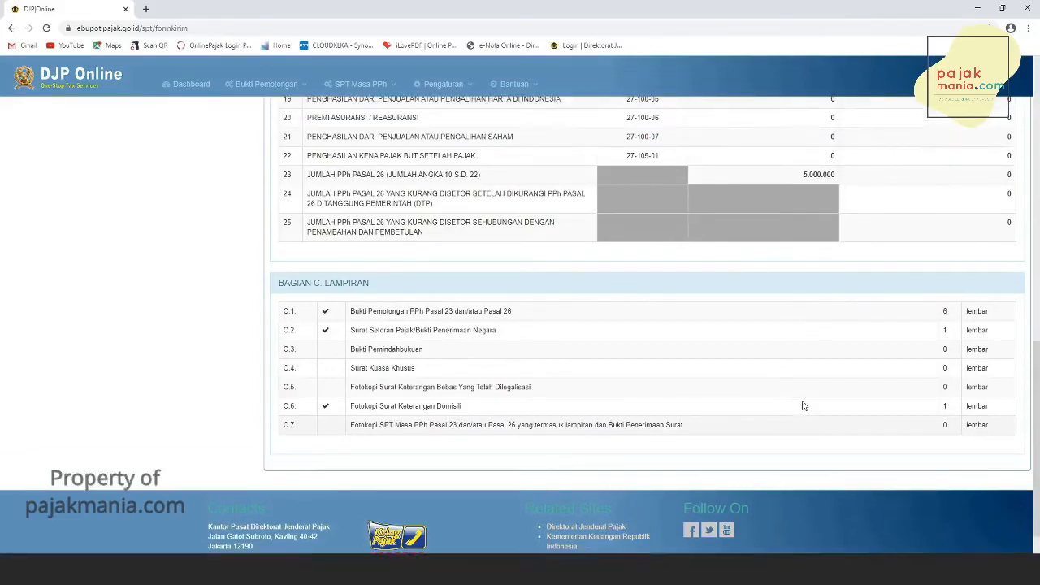
scroll(801, 406, up, 7)
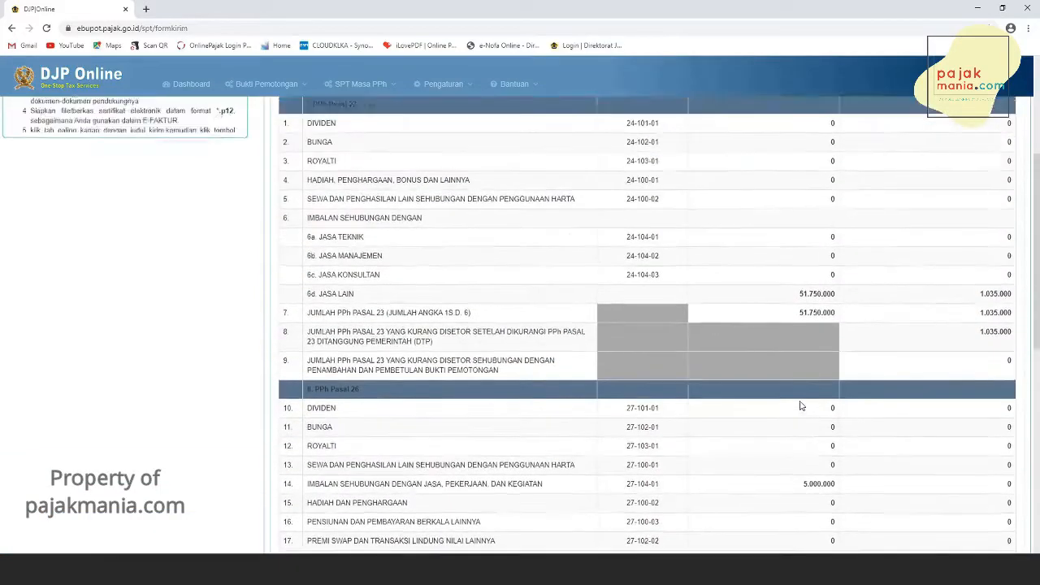
click(624, 227)
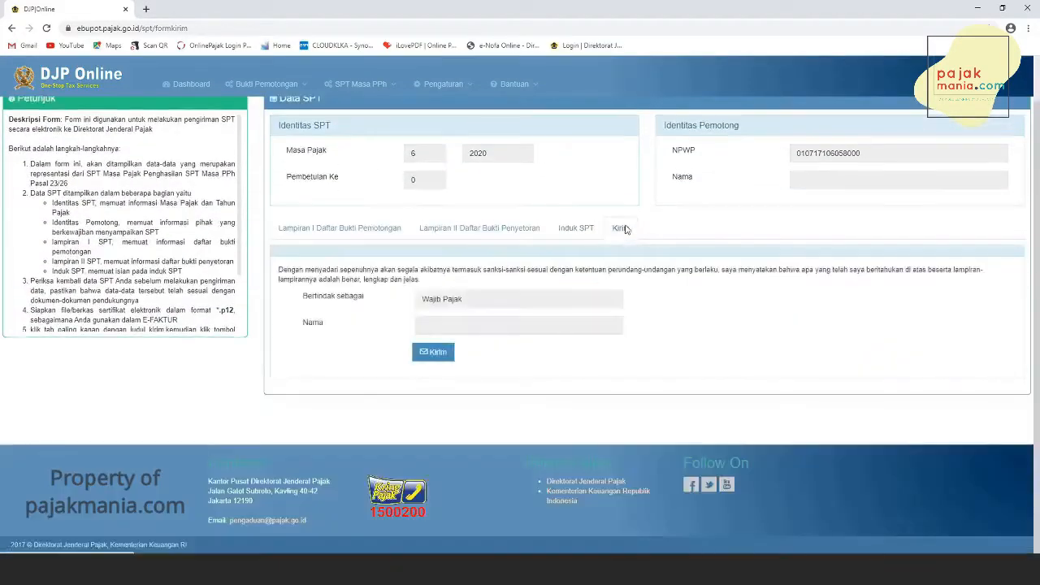
click(435, 353)
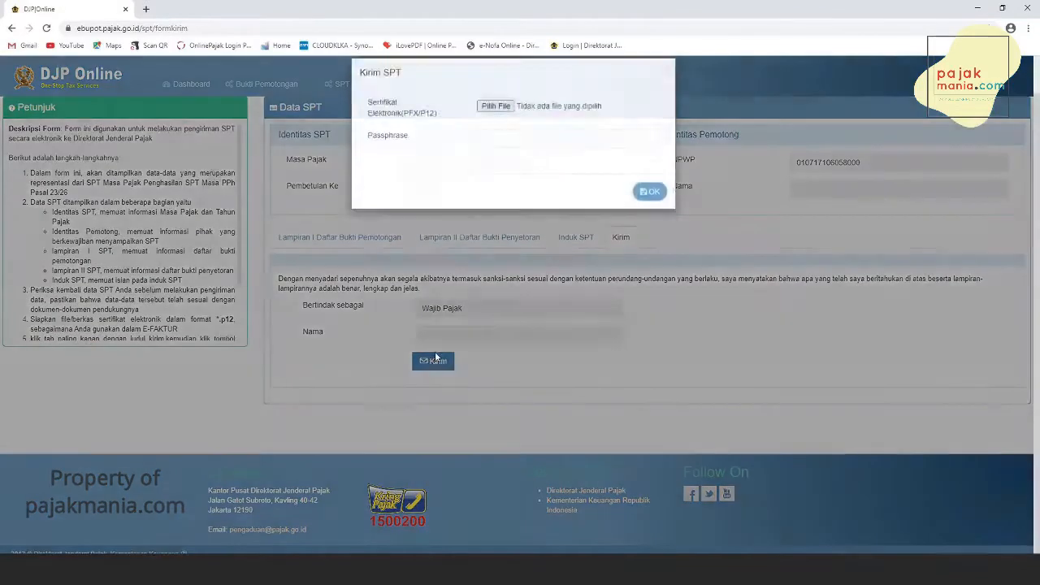
click(496, 120)
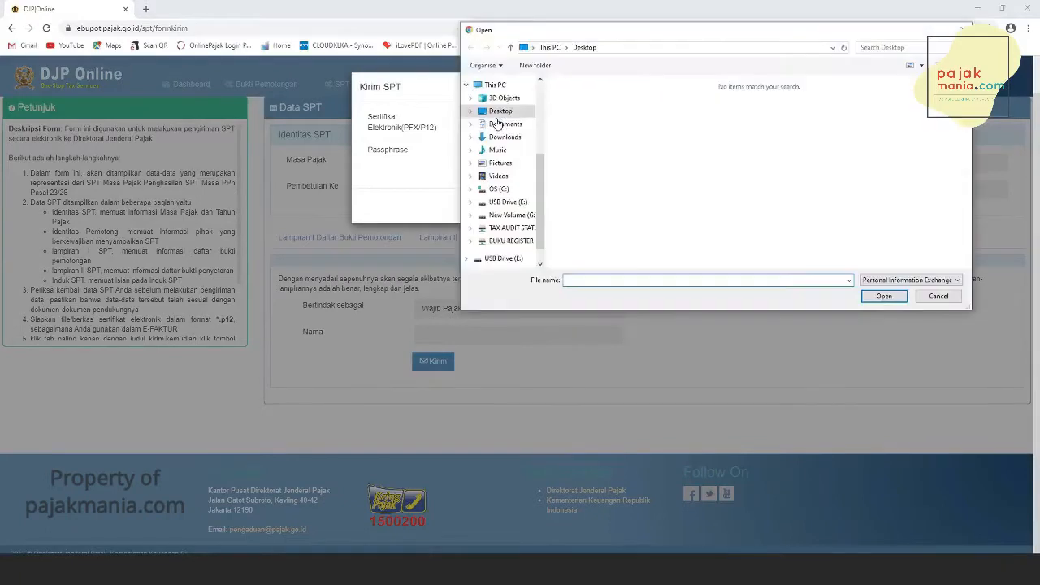
click(506, 216)
double_click(595, 144)
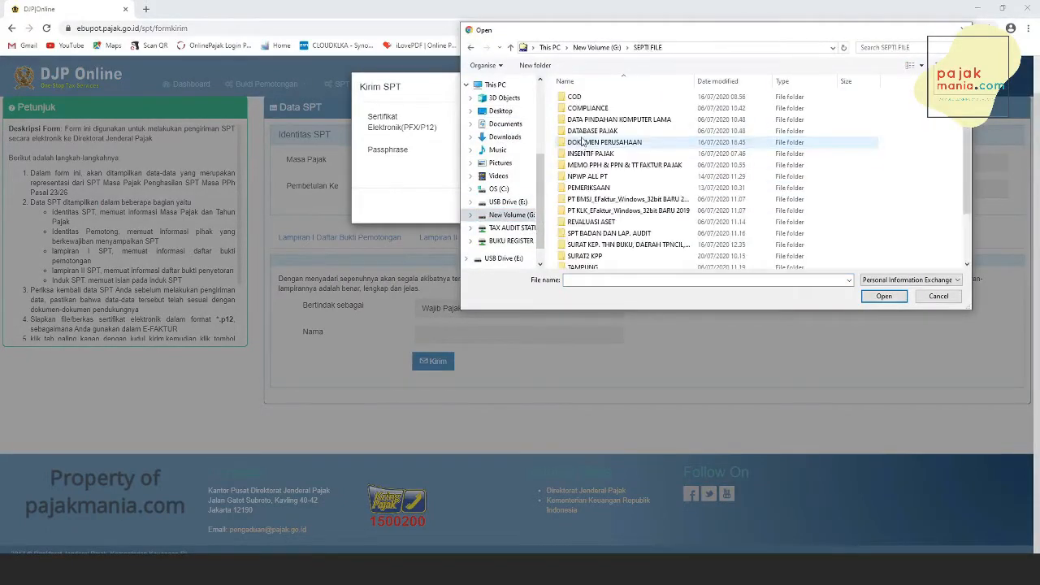
double_click(594, 210)
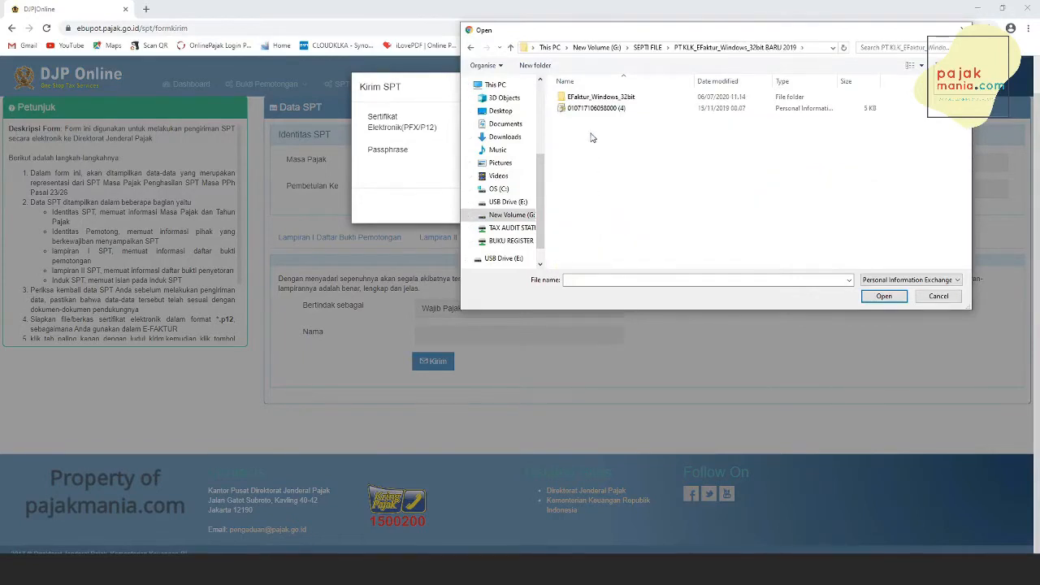
click(591, 109)
click(884, 296)
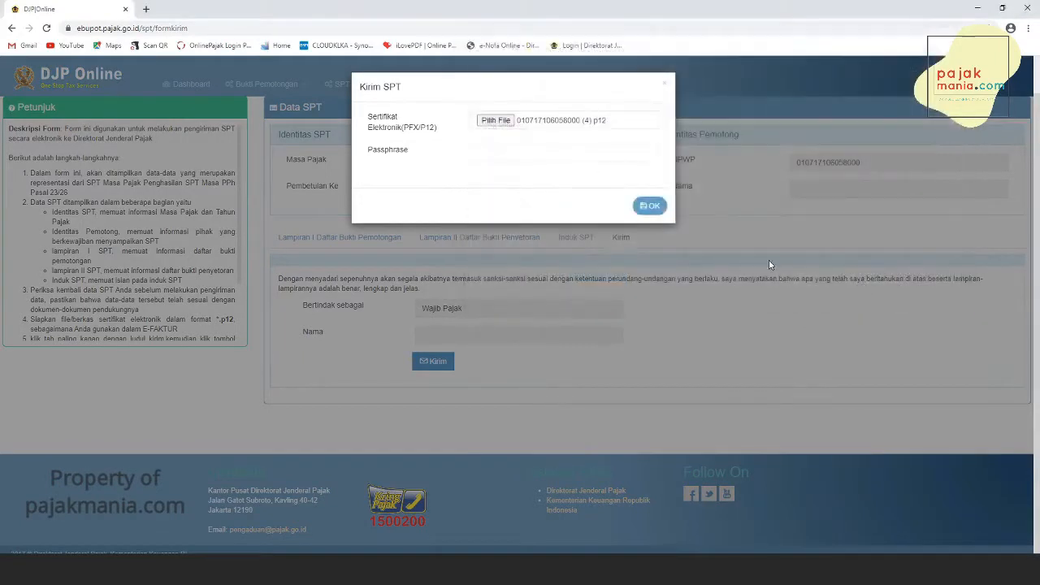
- Try to submit the SPT by entering the certificate passphrase, then dismiss the response
click(509, 152)
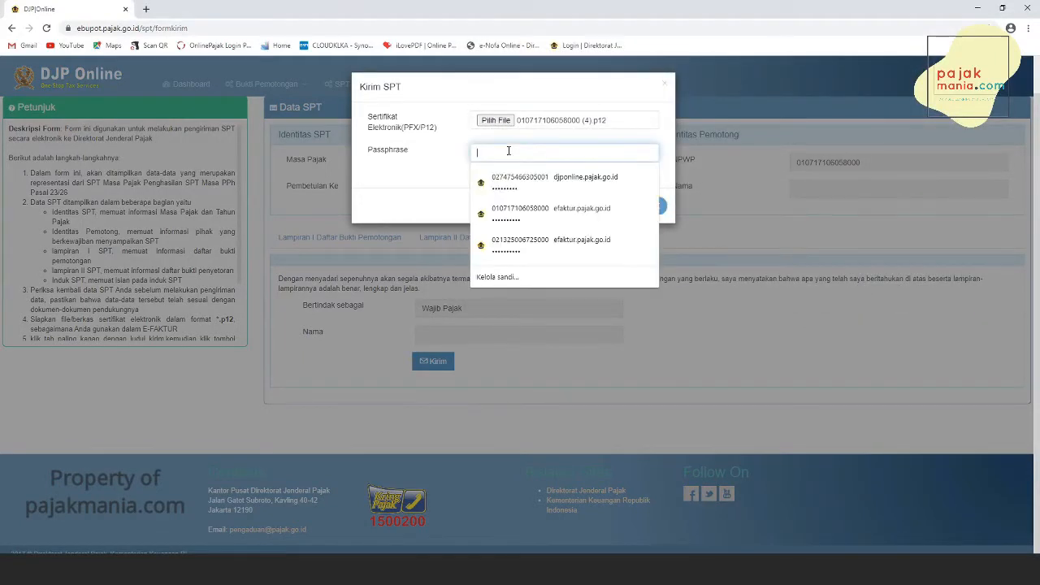
text(*)
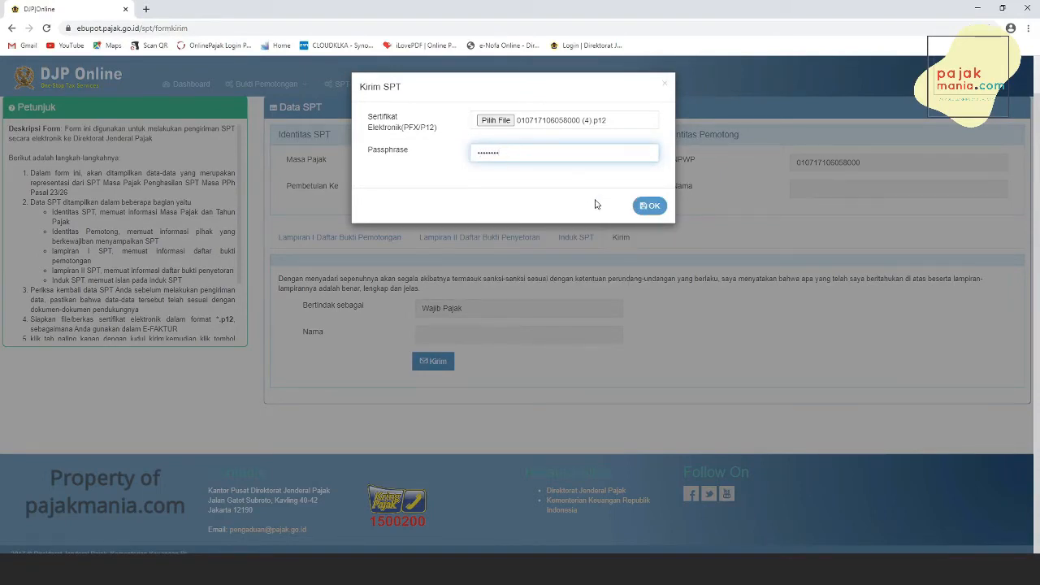
click(653, 205)
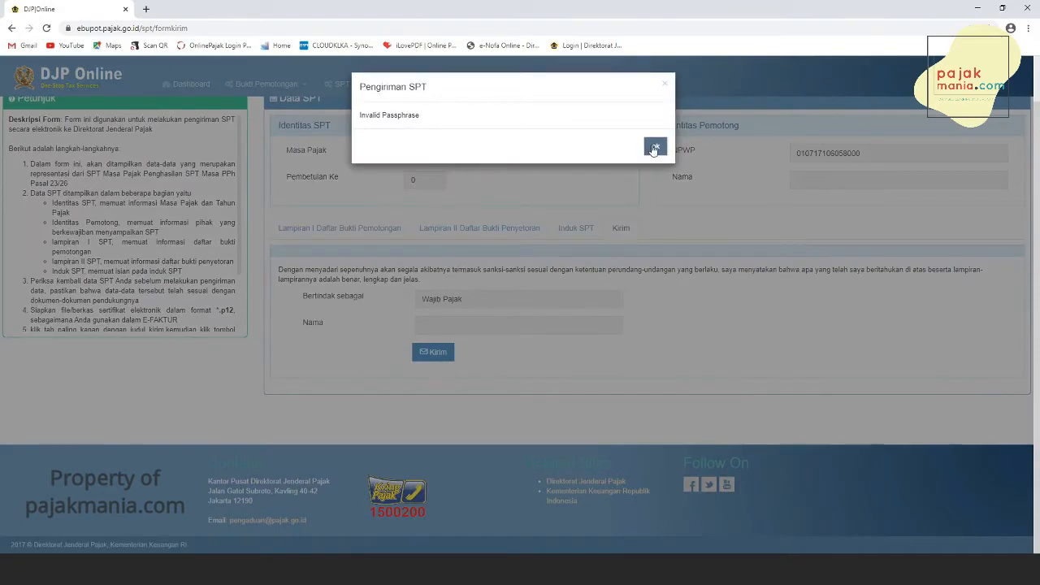
click(654, 148)
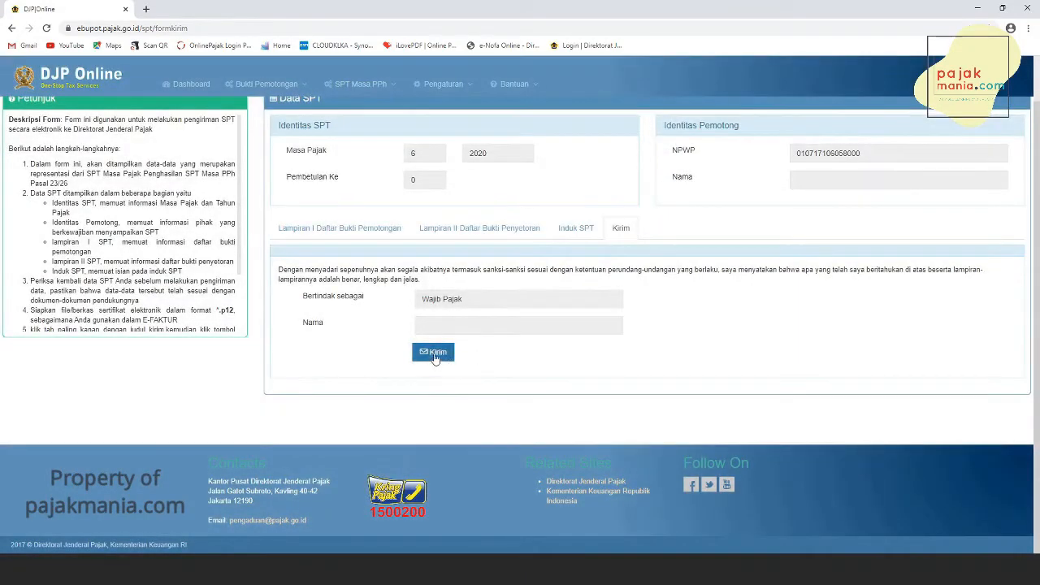
- Send the SPT again with the certificate passphrase, decline saving the password, and acknowledge the submission
click(435, 354)
click(519, 155)
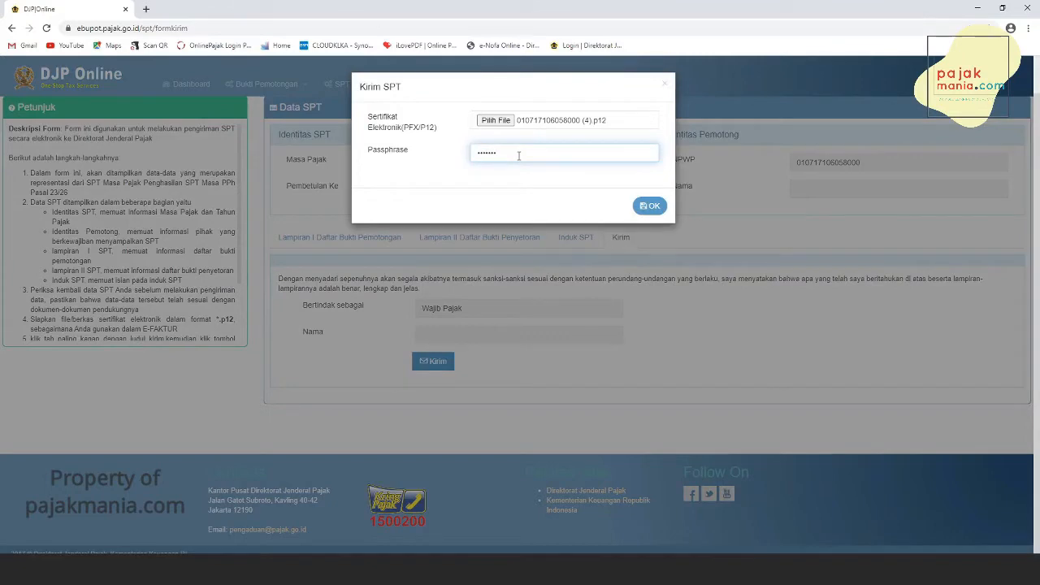
click(655, 207)
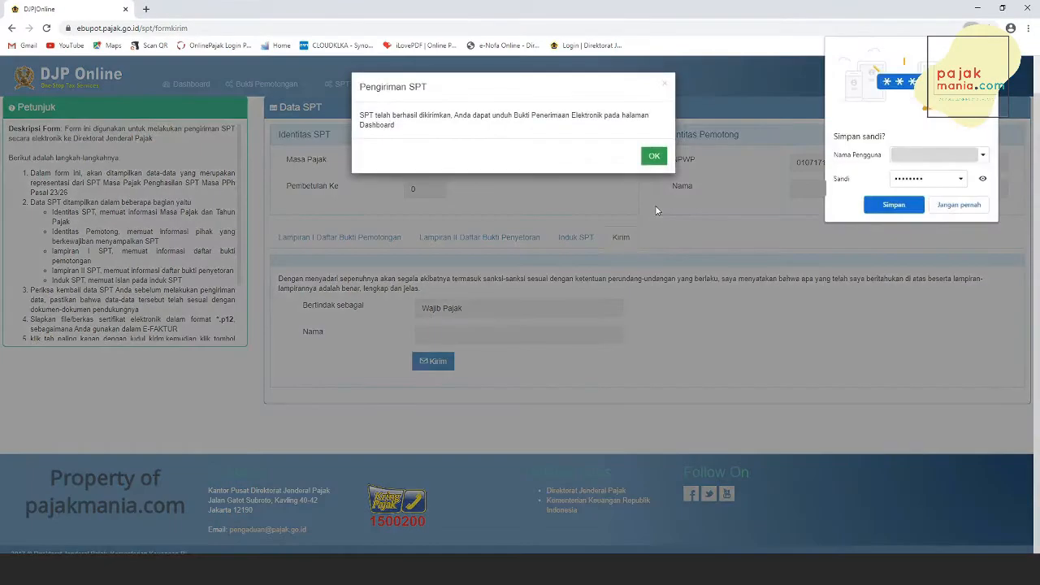
click(969, 206)
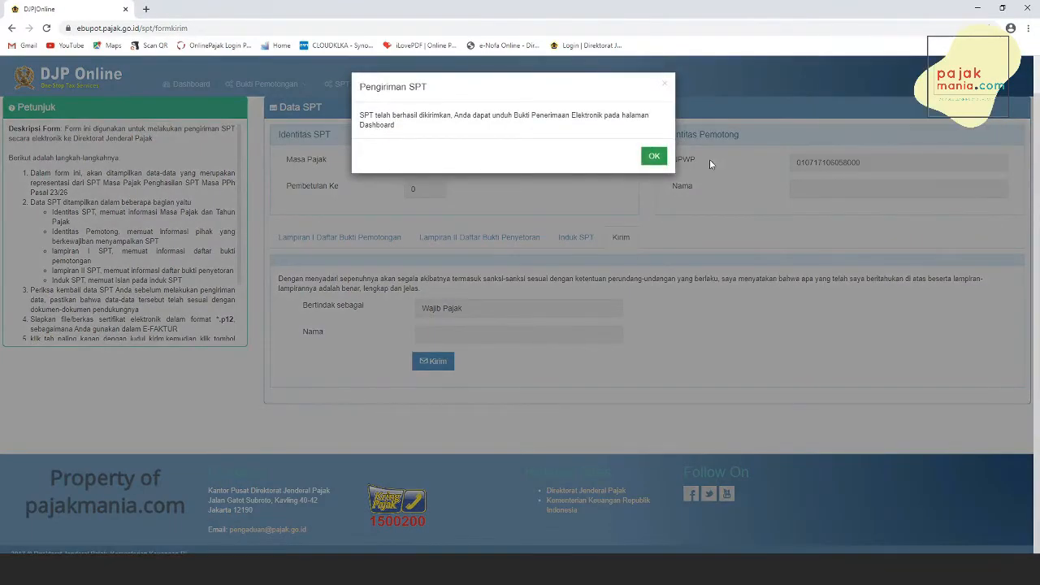
click(655, 159)
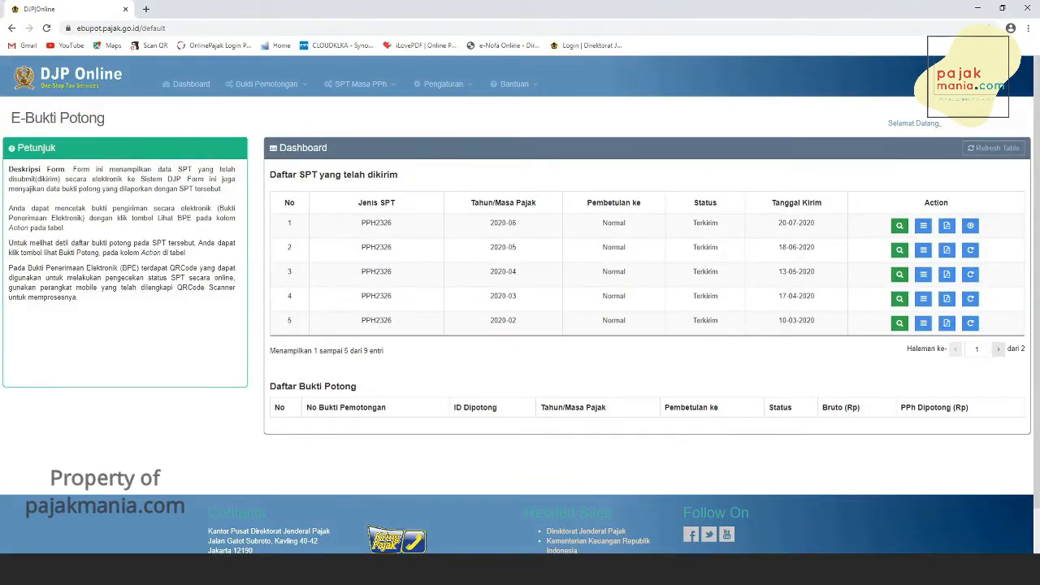
- Open the list of Pasal 26 withholding slips (Daftar BP 26)
click(262, 85)
mouse_move(274, 127)
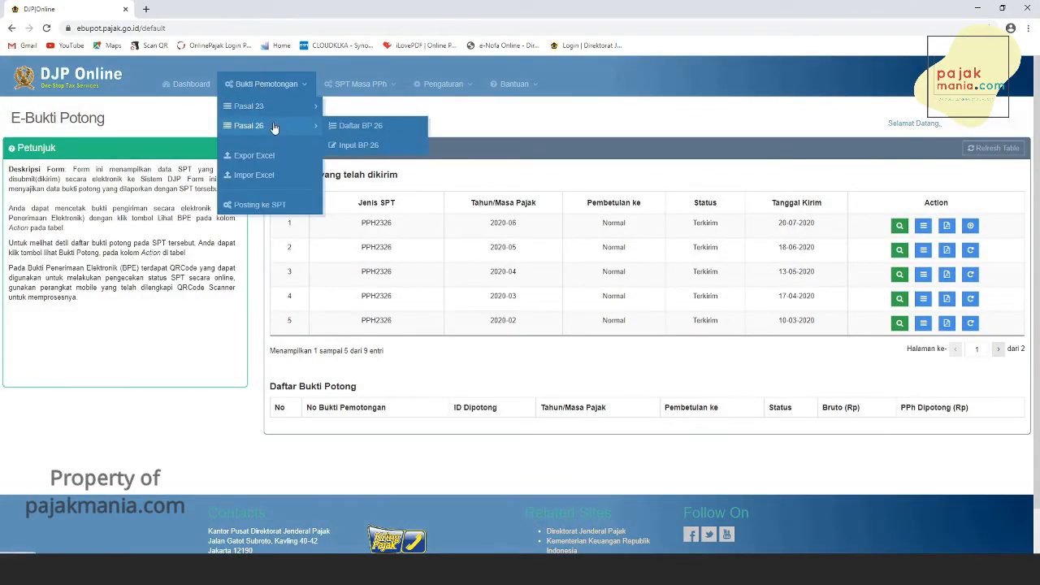
click(353, 128)
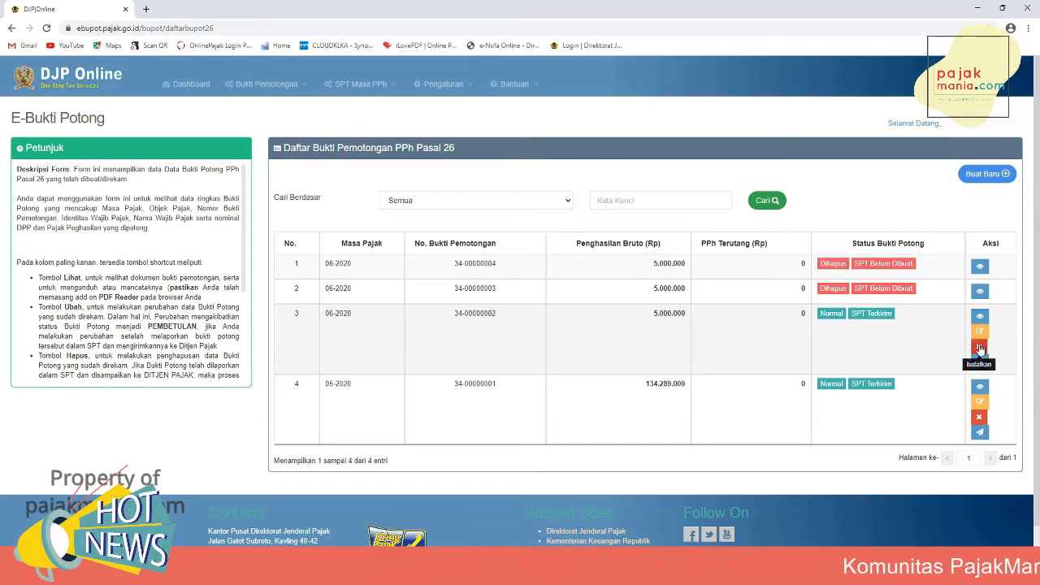
click(980, 348)
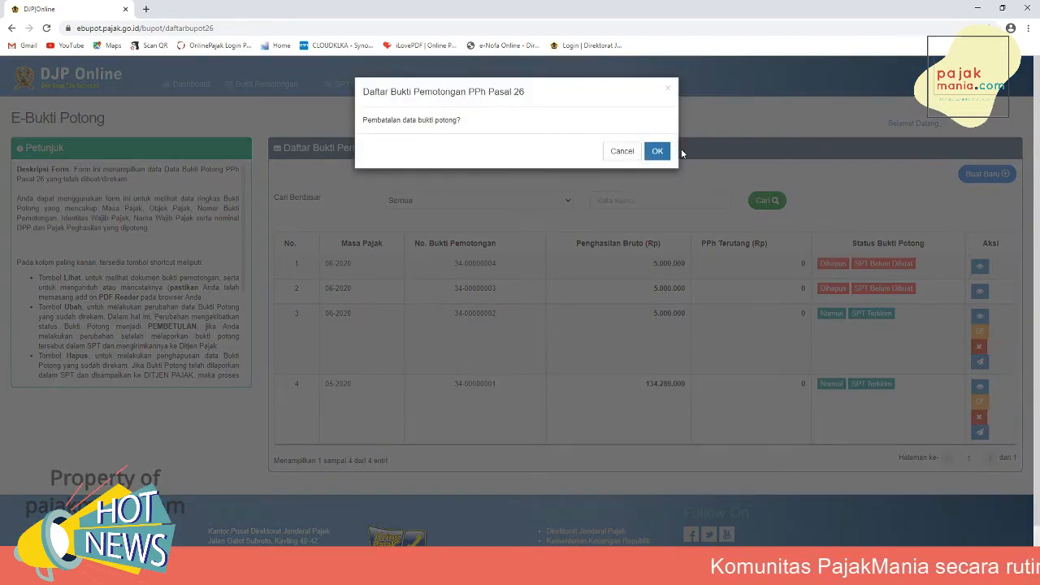
click(656, 153)
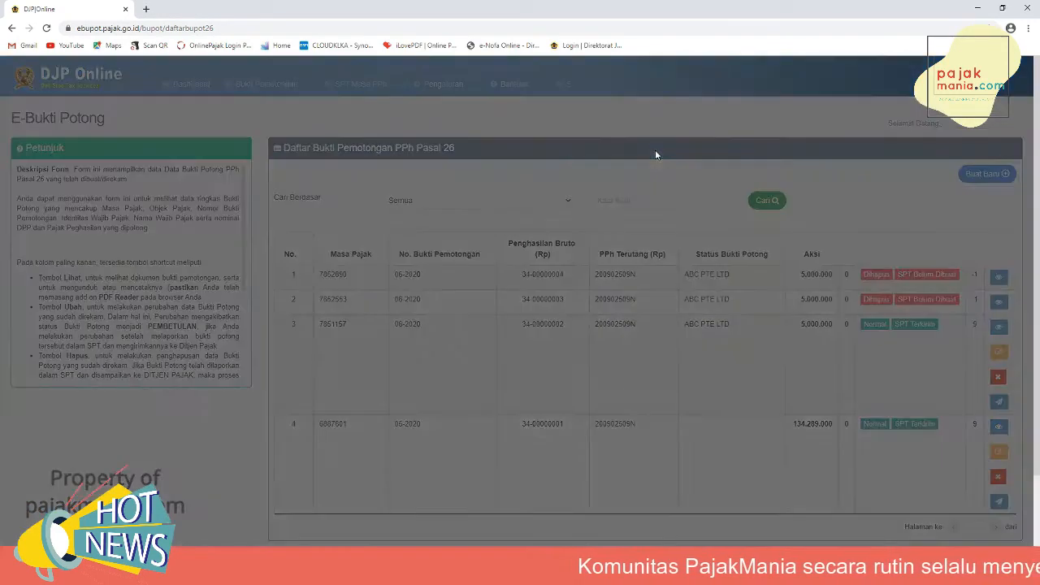
click(658, 153)
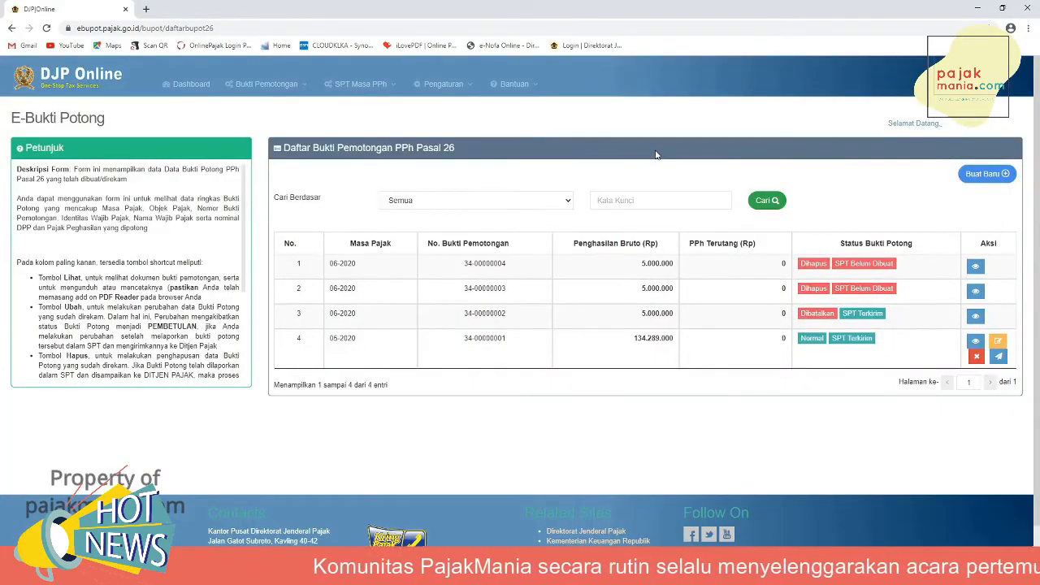
- Open the slip posting page and search for slips of tax year 2020, tax period 6
click(354, 85)
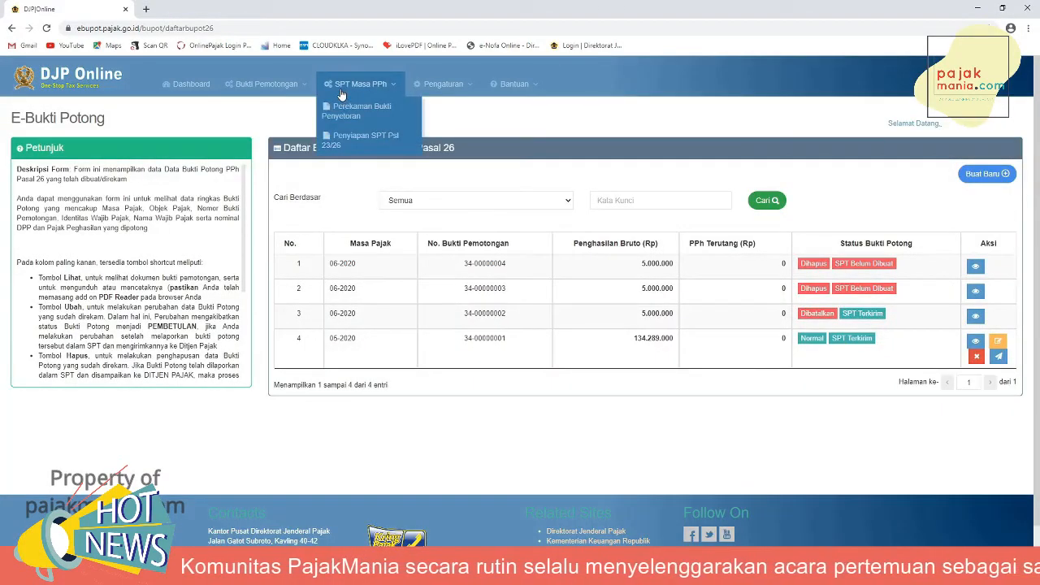
click(348, 140)
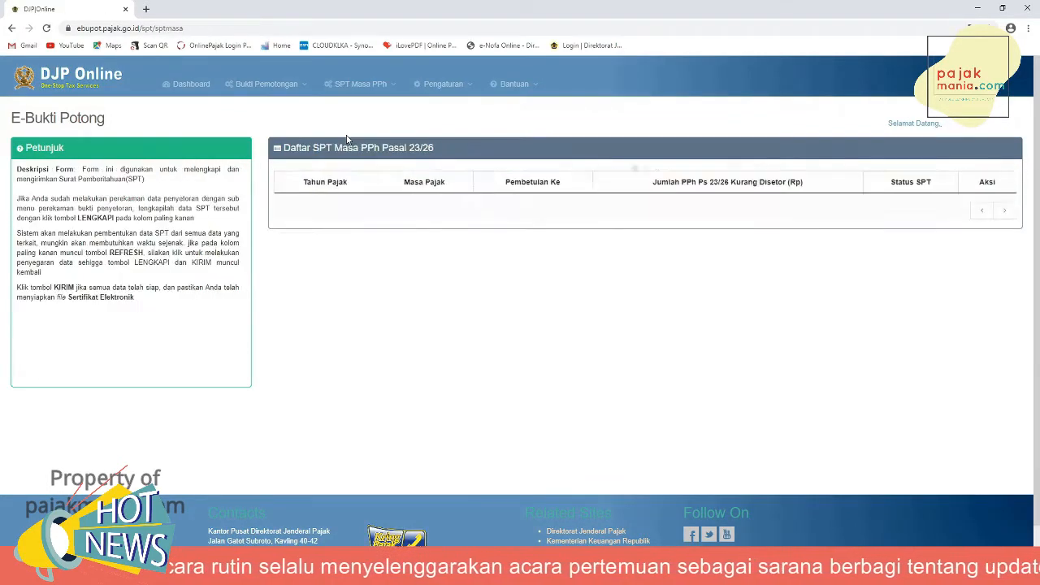
click(243, 84)
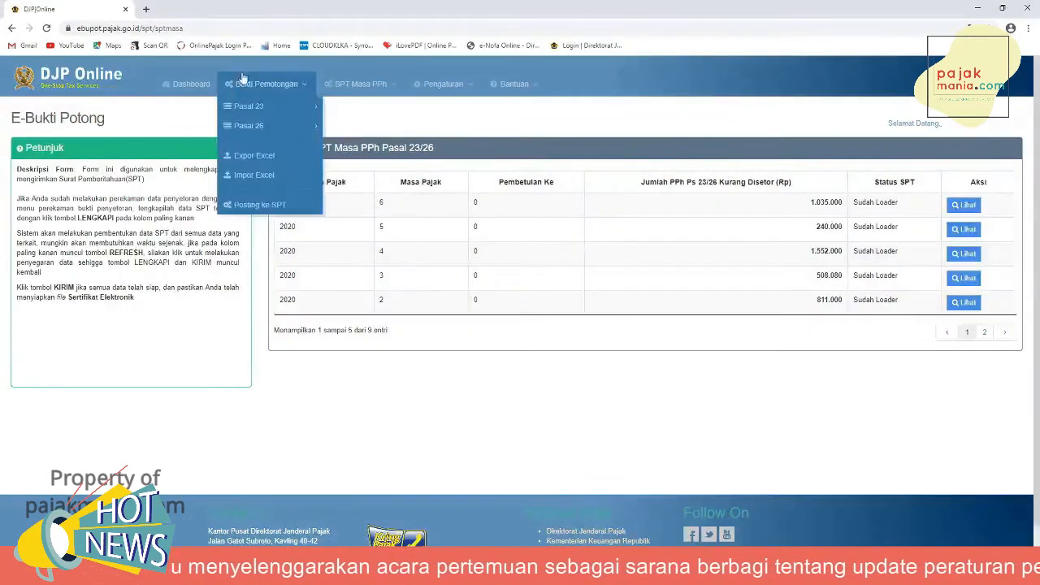
click(260, 205)
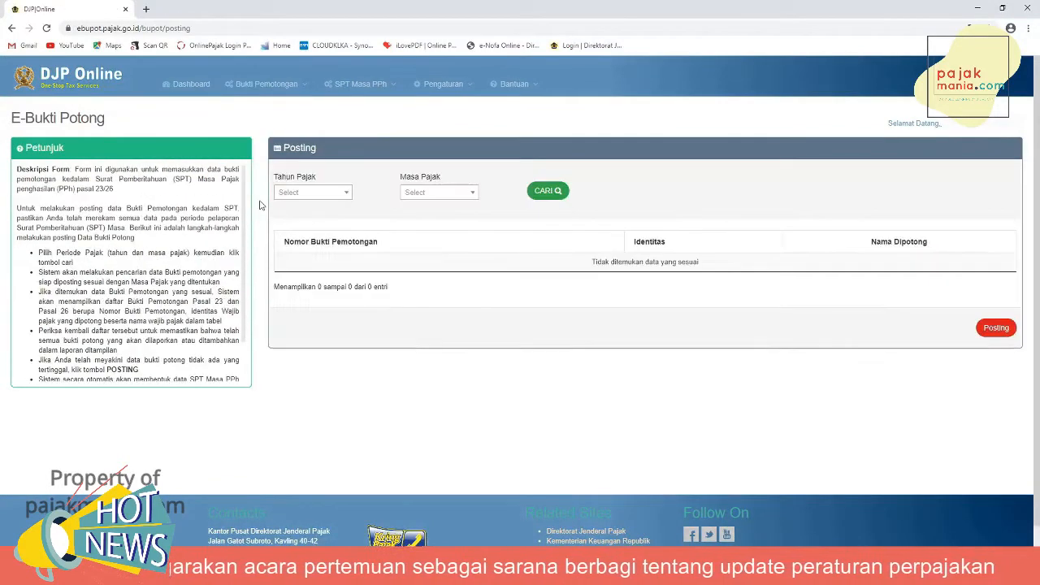
click(316, 198)
click(306, 236)
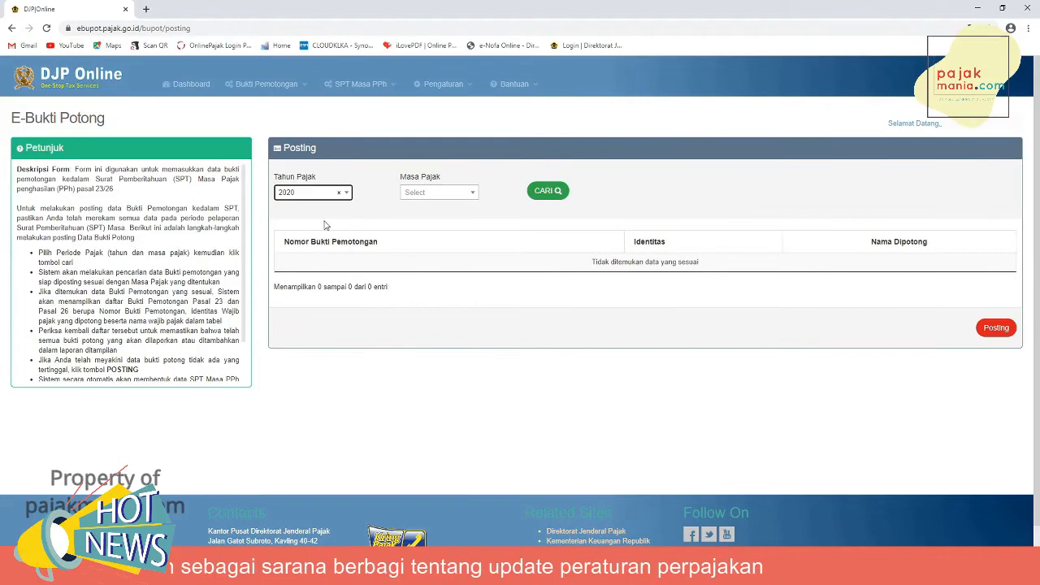
click(442, 200)
click(419, 250)
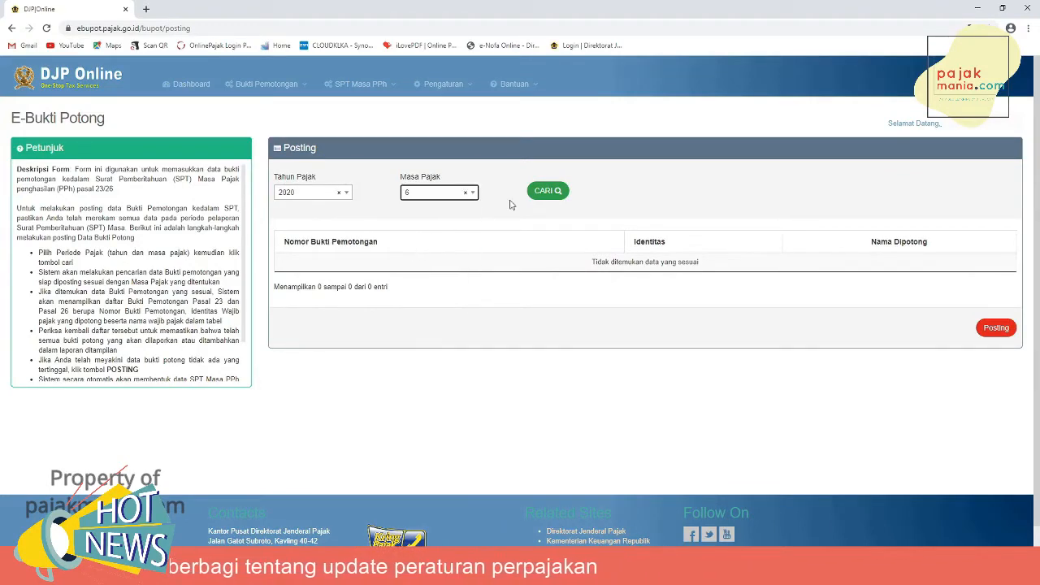
click(545, 191)
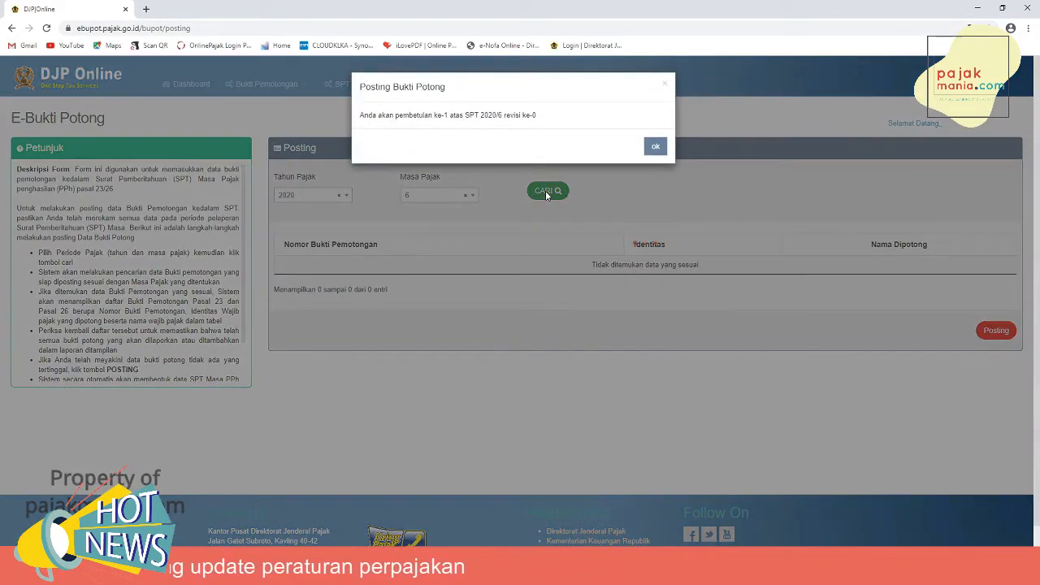
- Acknowledge the correction notice, post the found slip to the SPT, and confirm
click(656, 148)
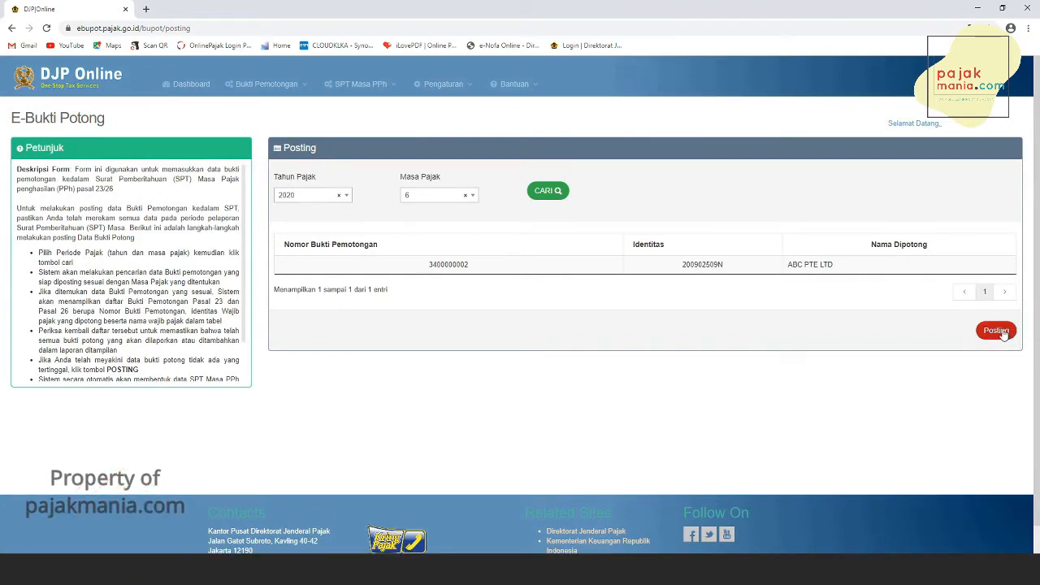
click(998, 330)
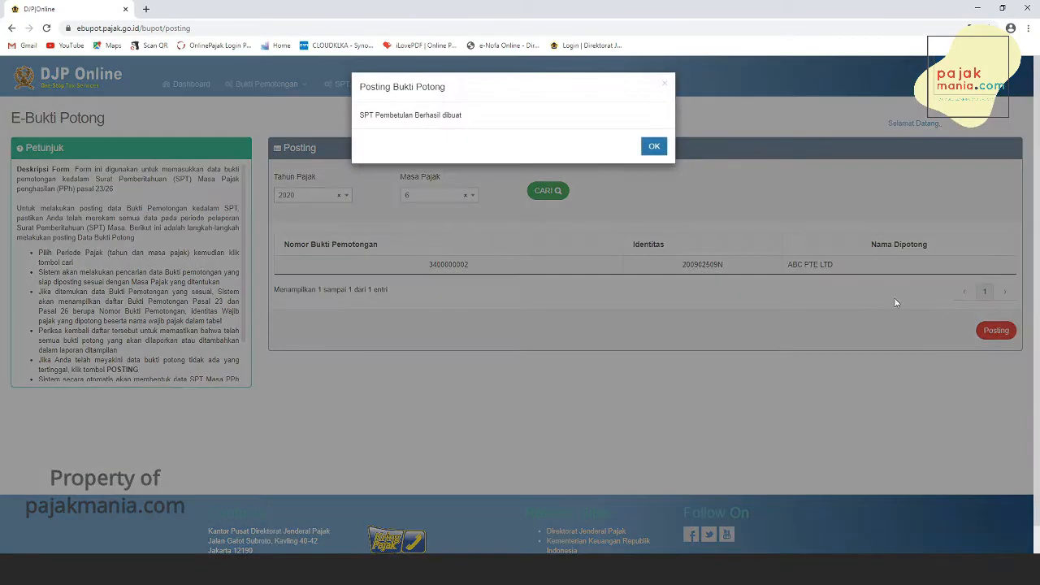
click(655, 148)
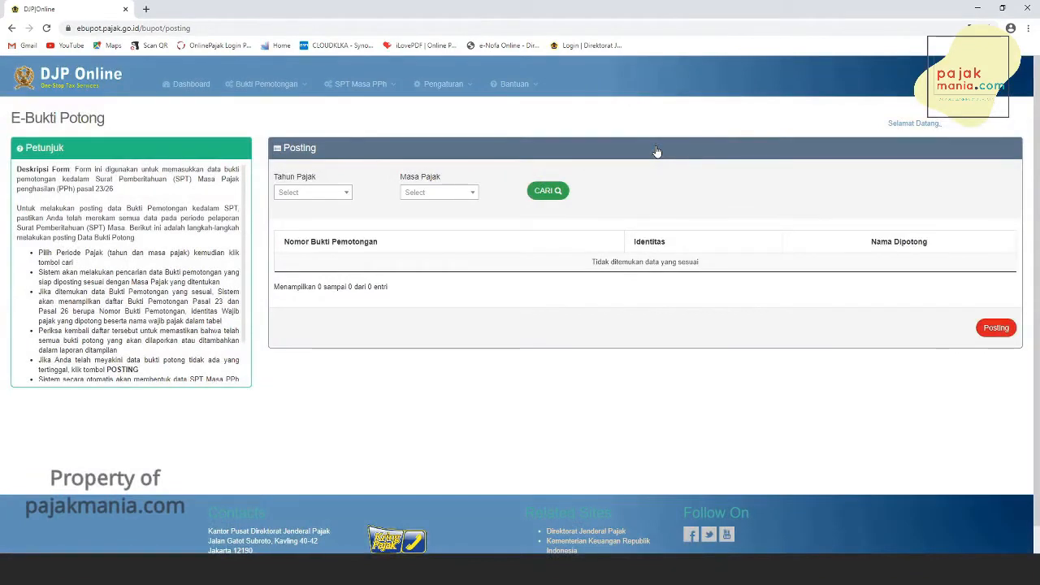
- Start completing the June 2020 corrected SPT (Pembetulan Ke 1) from the SPT Masa list and confirm
mouse_move(357, 85)
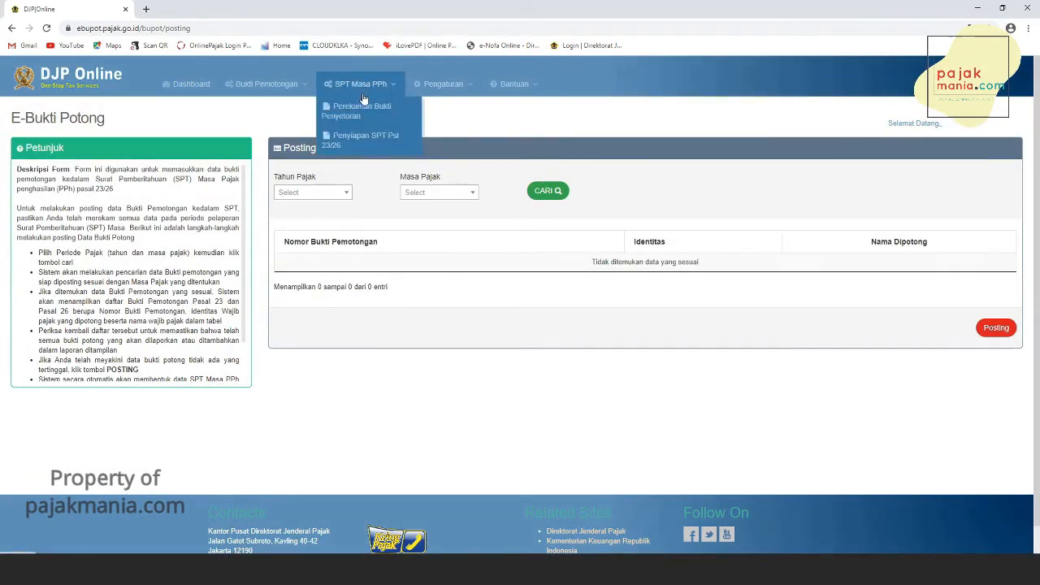
click(357, 138)
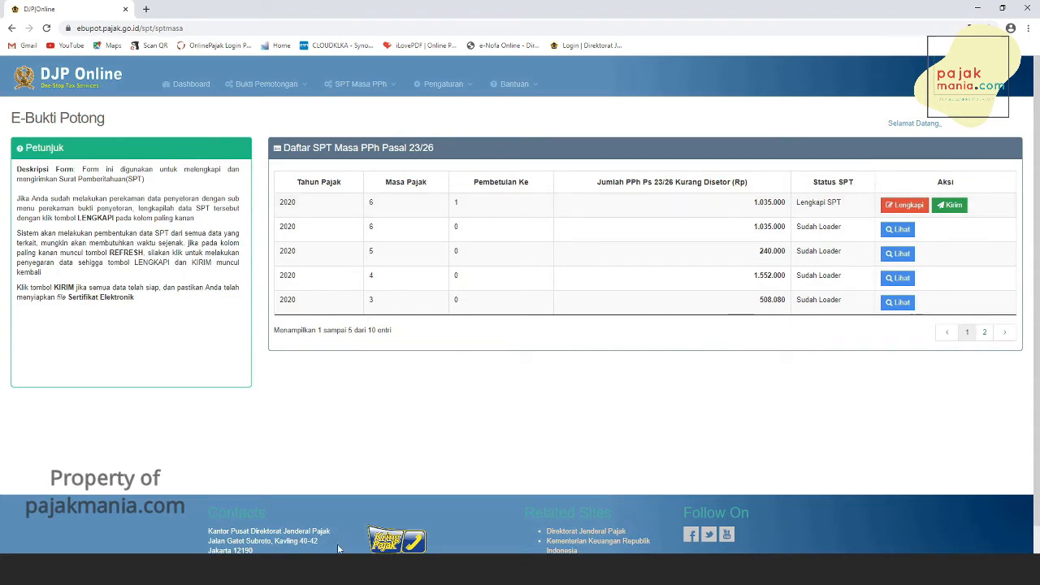
click(911, 207)
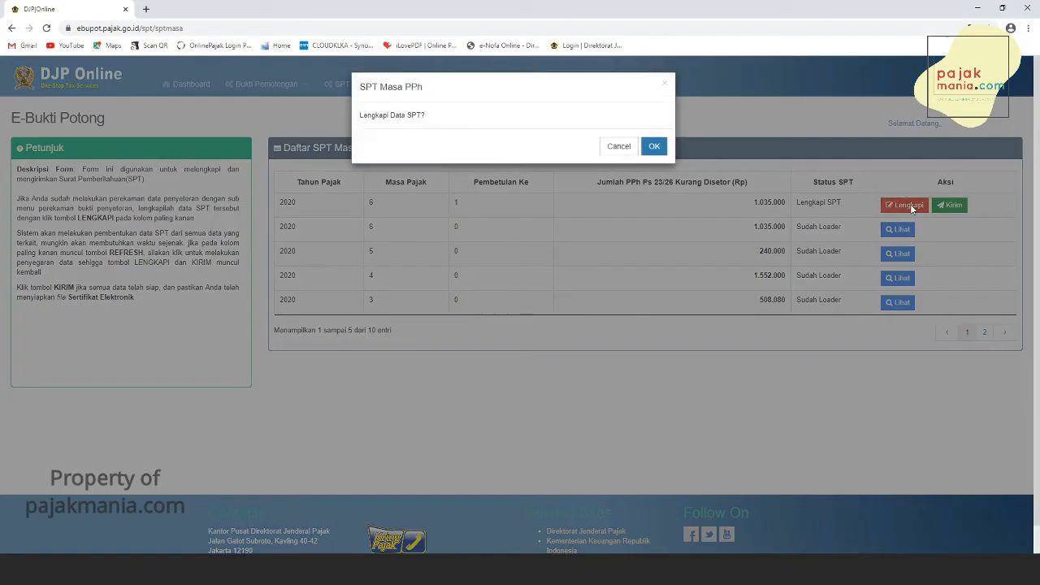
click(655, 144)
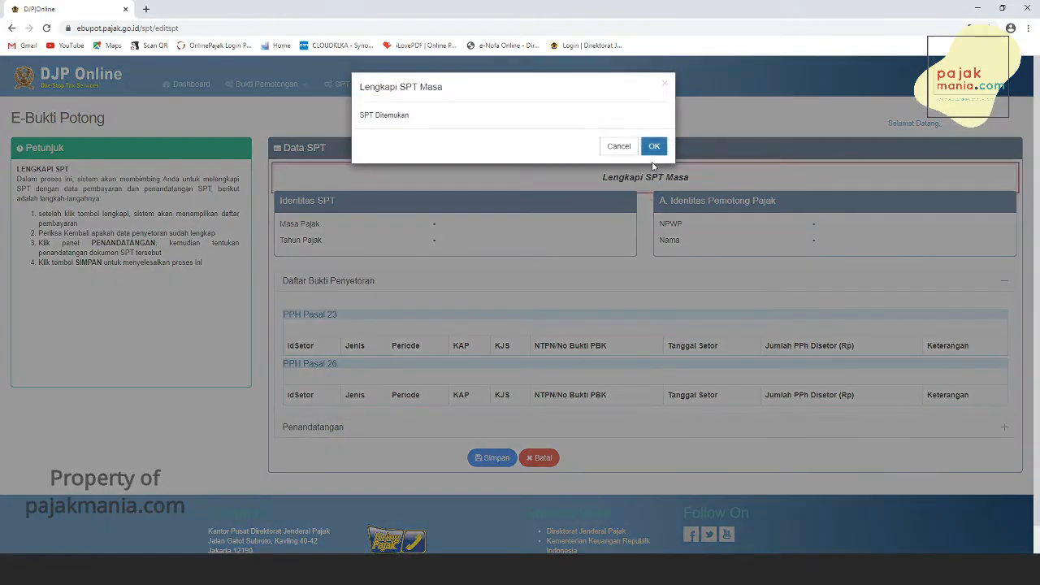
click(655, 146)
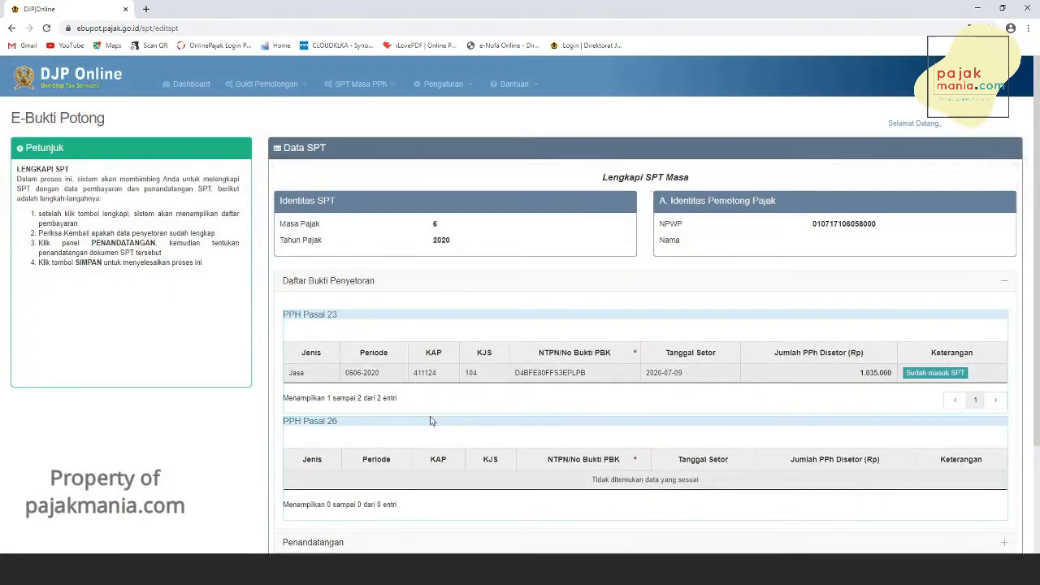
- Set the signer to act as Wajib Pajak/Wakil Wajib Pajak, choose the name, and save the SPT
scroll(432, 421, down, 2)
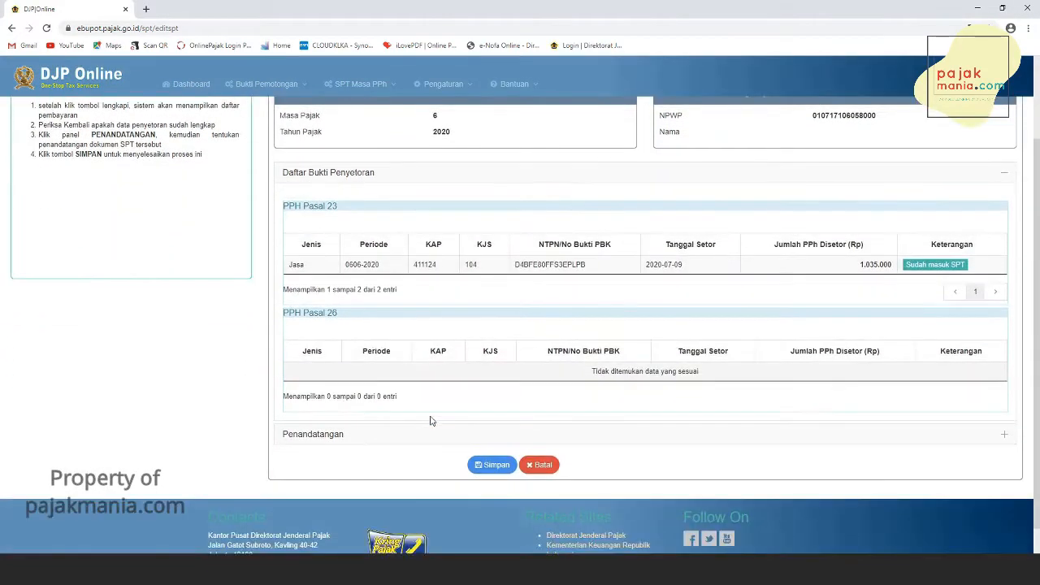
click(320, 434)
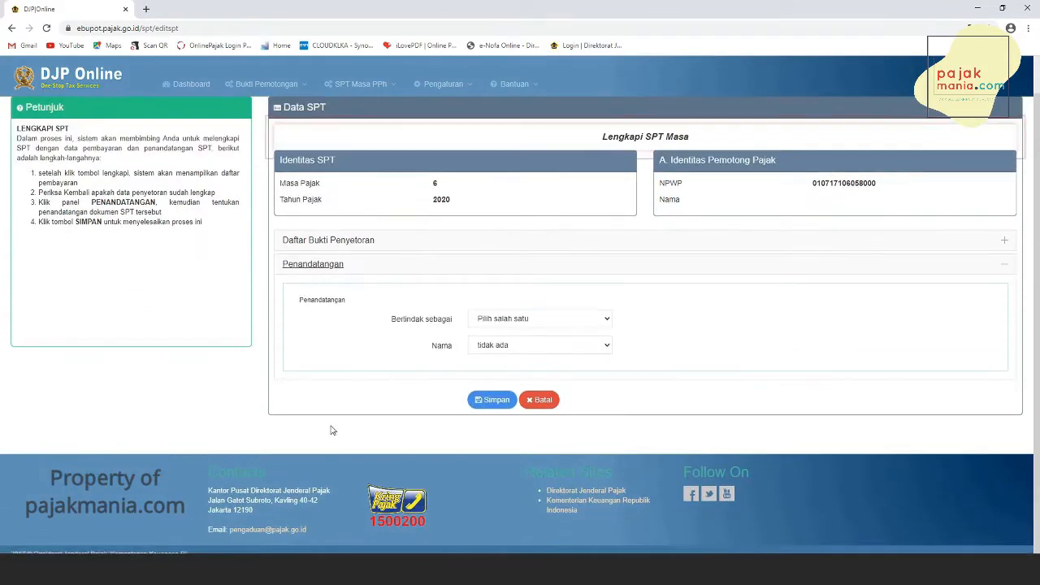
click(544, 325)
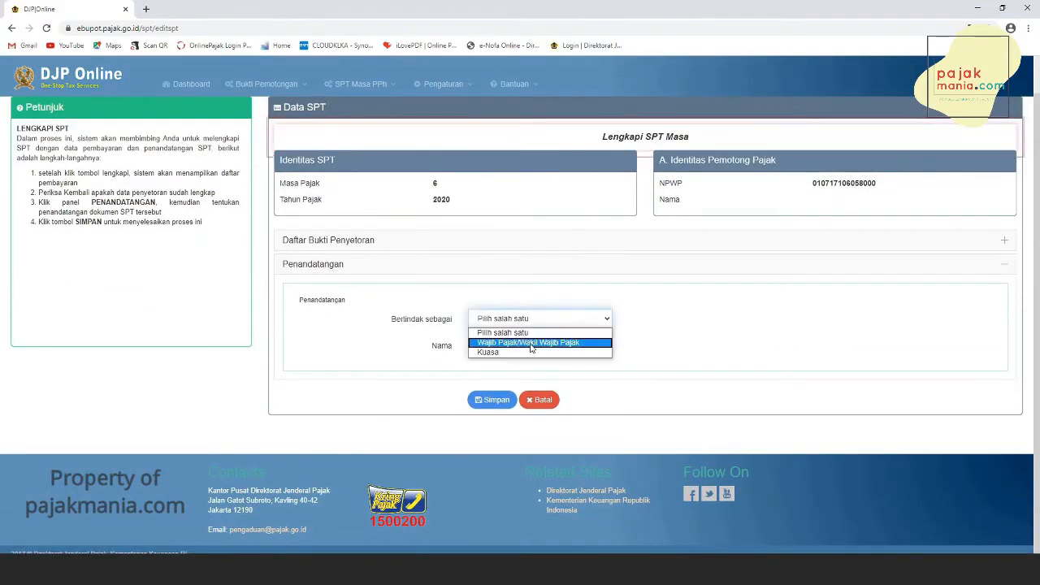
click(532, 342)
click(533, 351)
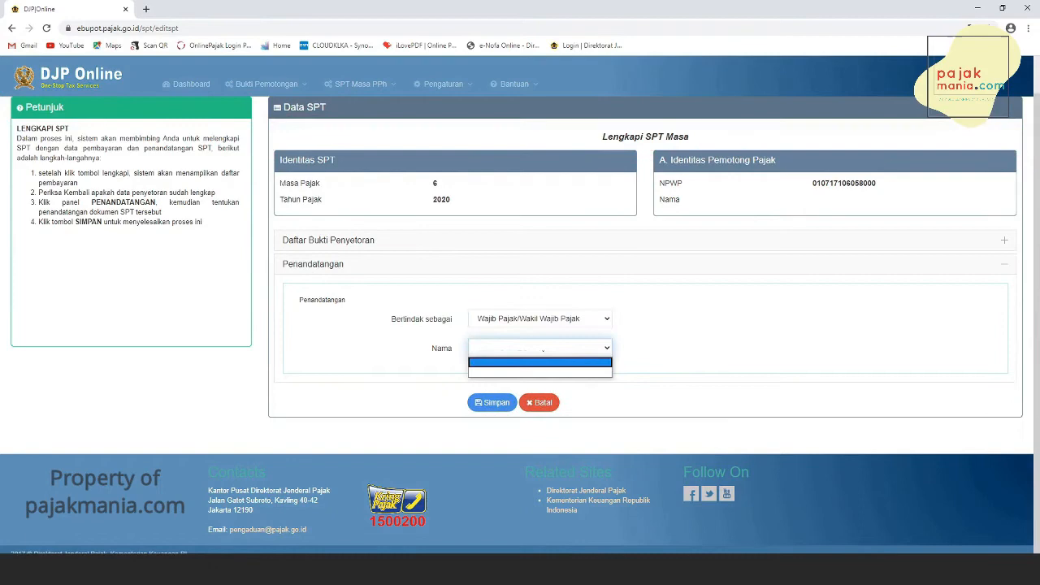
click(502, 376)
click(492, 402)
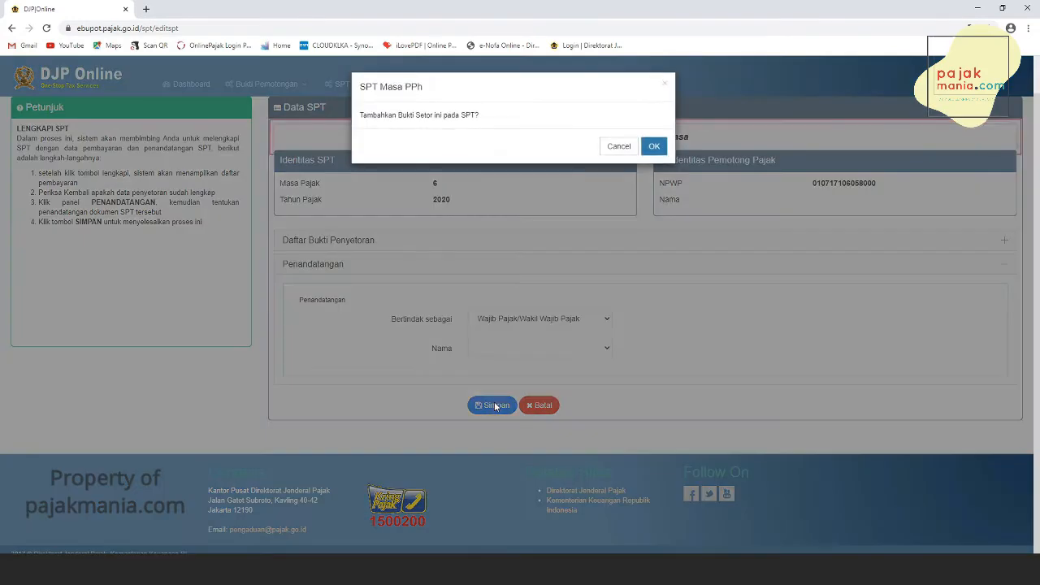
click(653, 146)
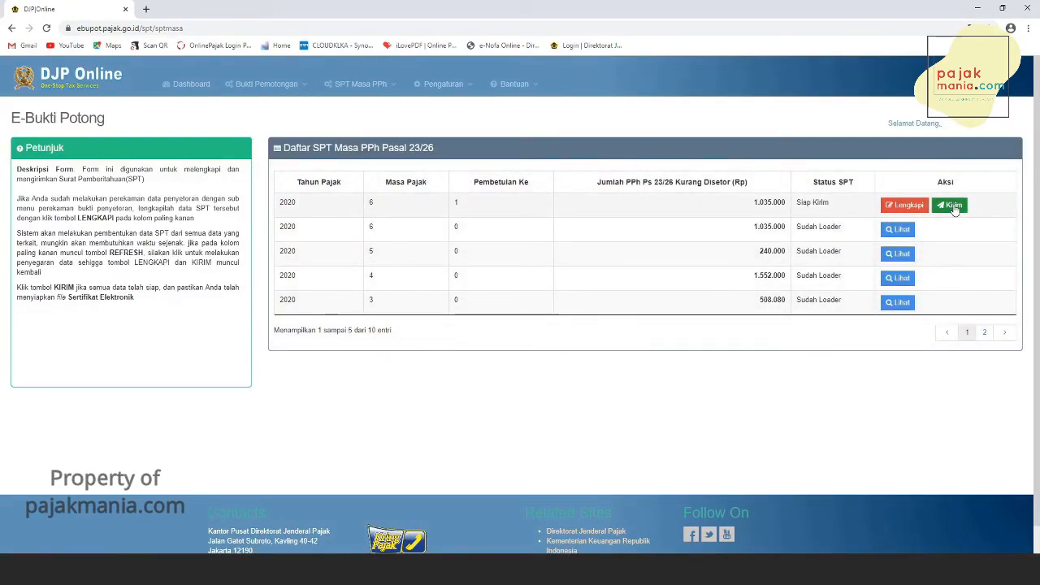
- Open the send form for the corrected SPT and review the withholding slip attachment (Lampiran I)
click(952, 206)
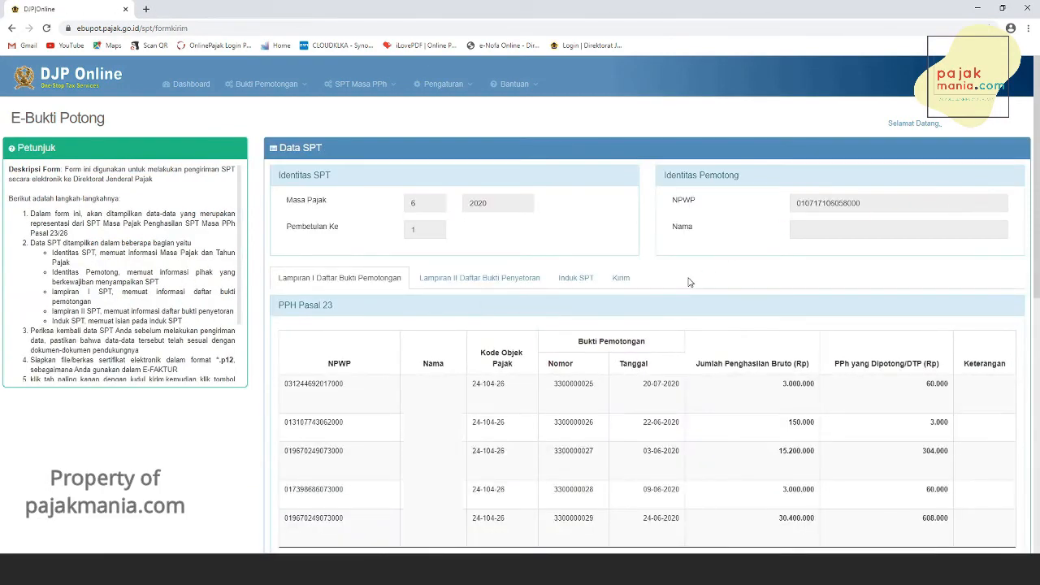
scroll(689, 282, down, 1)
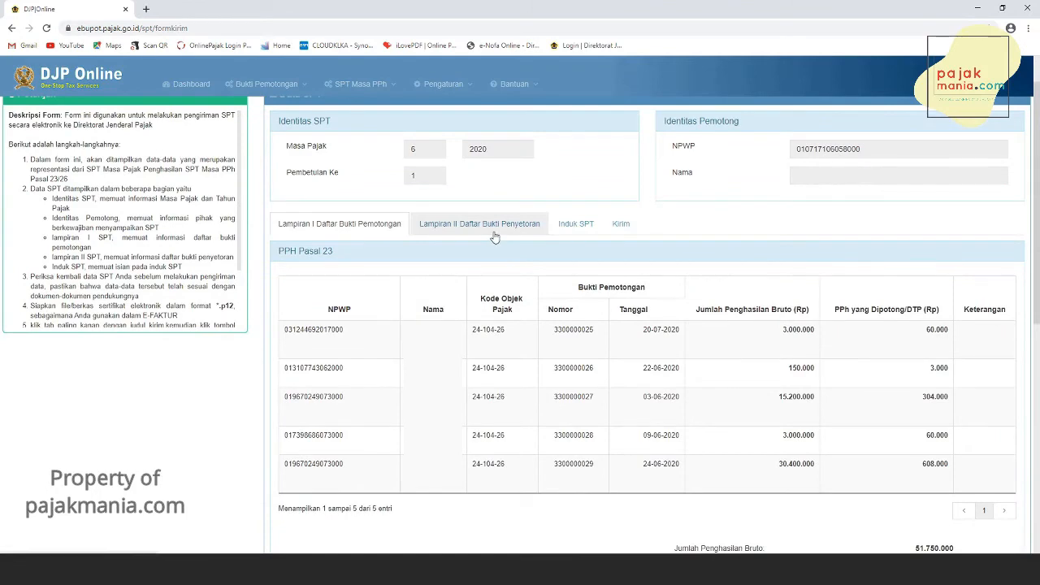
scroll(494, 236, down, 1)
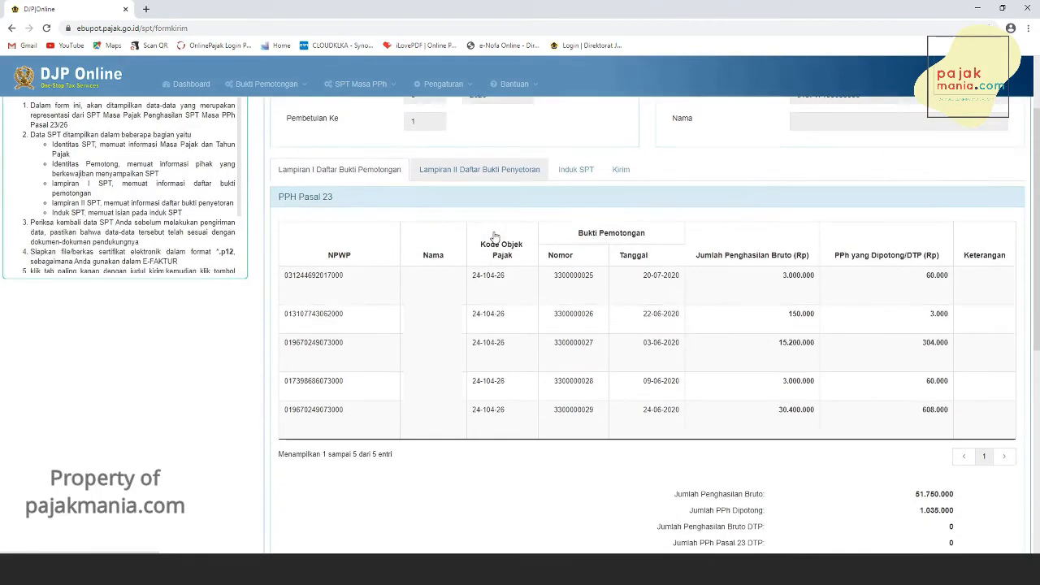
scroll(494, 235, down, 1)
scroll(494, 235, down, 4)
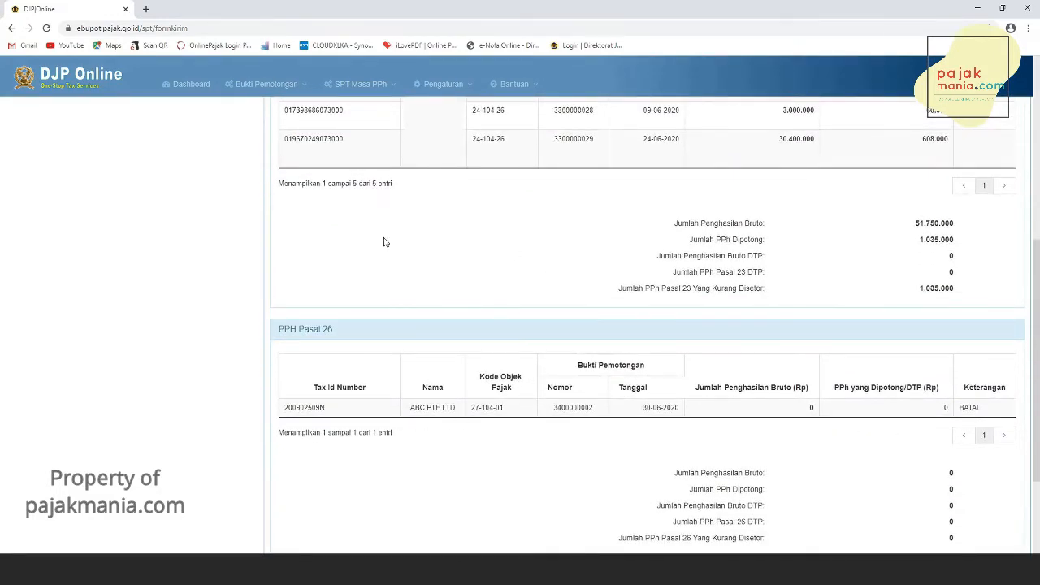
scroll(385, 243, up, 6)
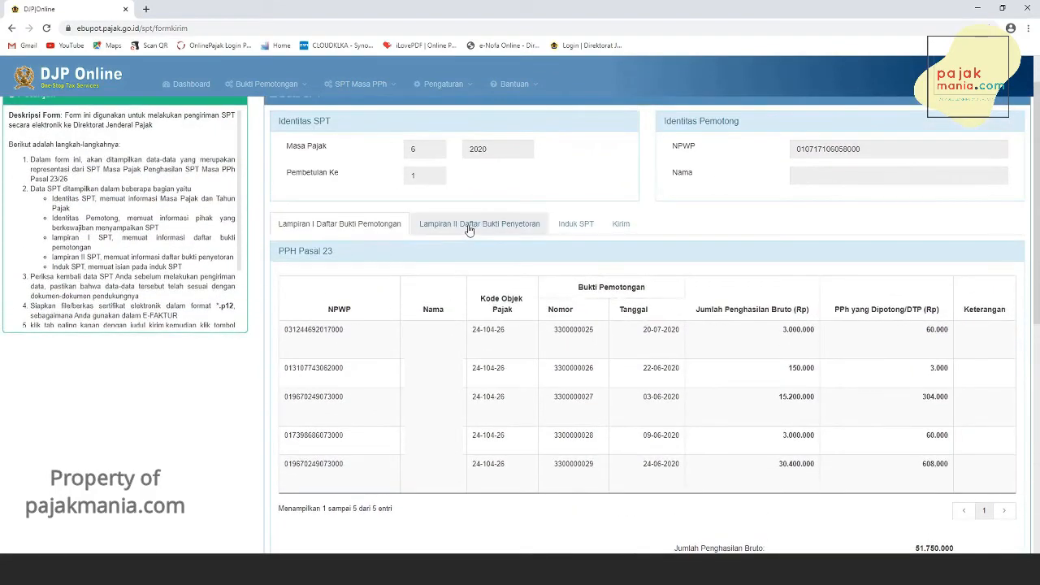
- Review the payment attachment (Lampiran II) and the main SPT form (Induk SPT)
click(469, 230)
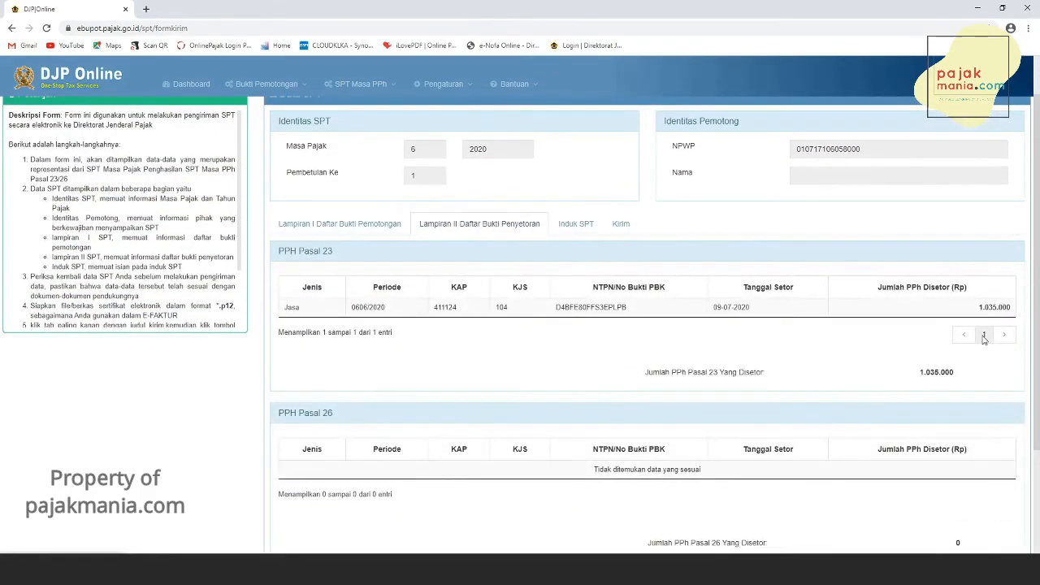
scroll(983, 339, down, 3)
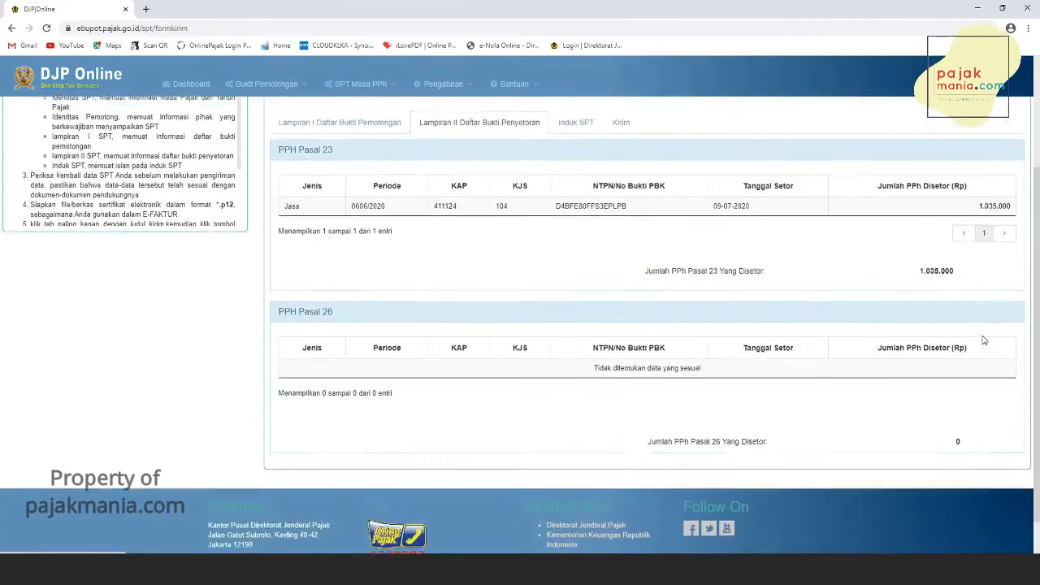
scroll(984, 340, up, 4)
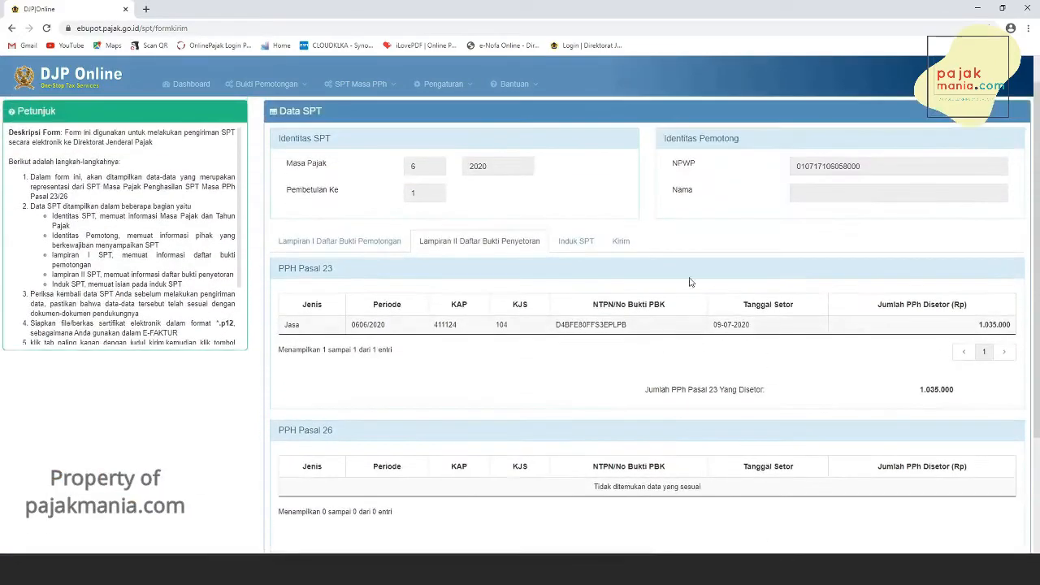
click(573, 241)
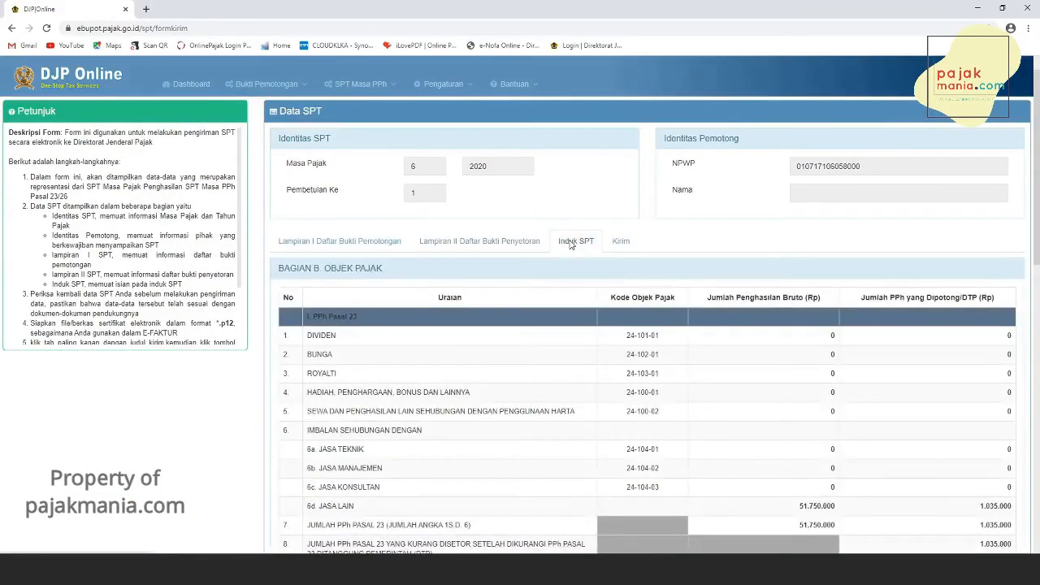
scroll(570, 305, down, 5)
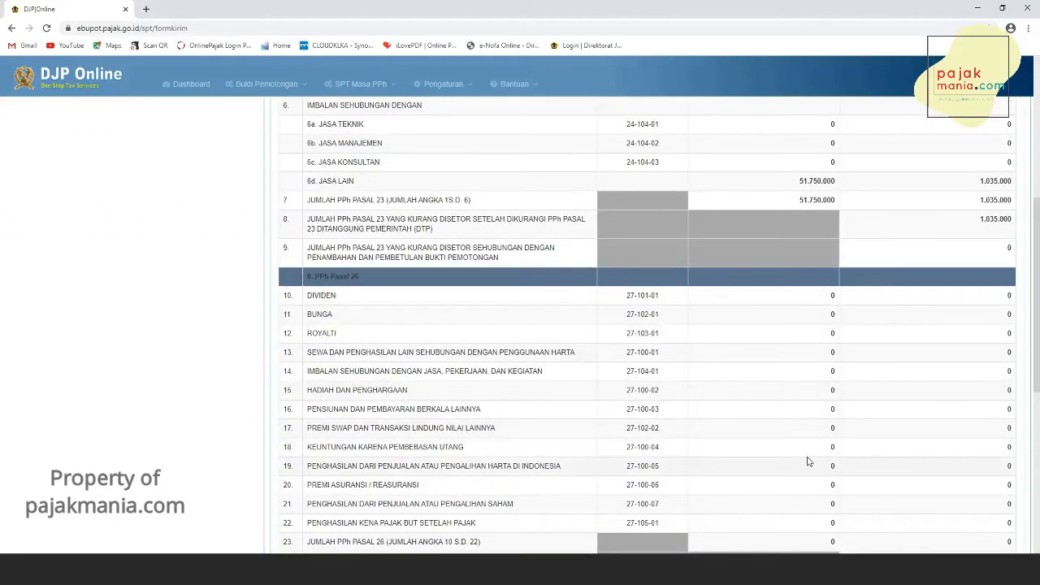
scroll(809, 461, down, 2)
scroll(809, 462, down, 2)
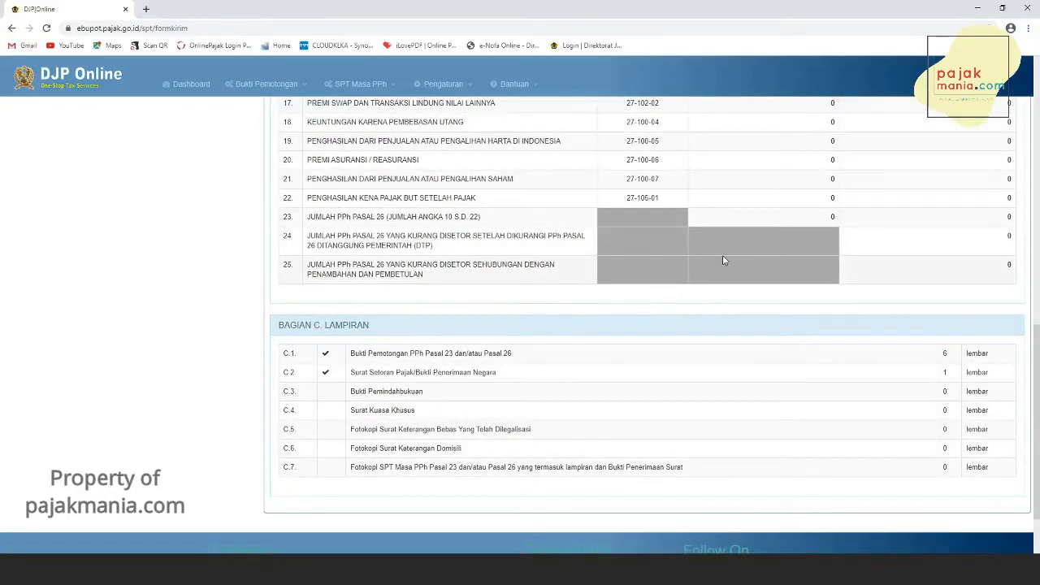
- Open the Kirim tab, start sending the corrected SPT, and choose the .p12 electronic certificate file
scroll(722, 255, up, 3)
scroll(723, 259, up, 5)
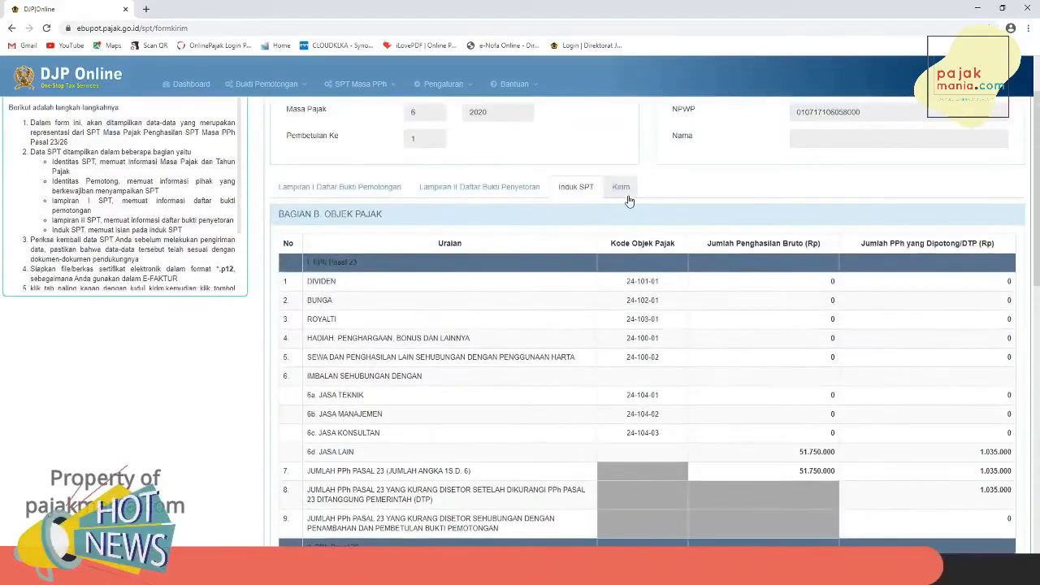
click(625, 189)
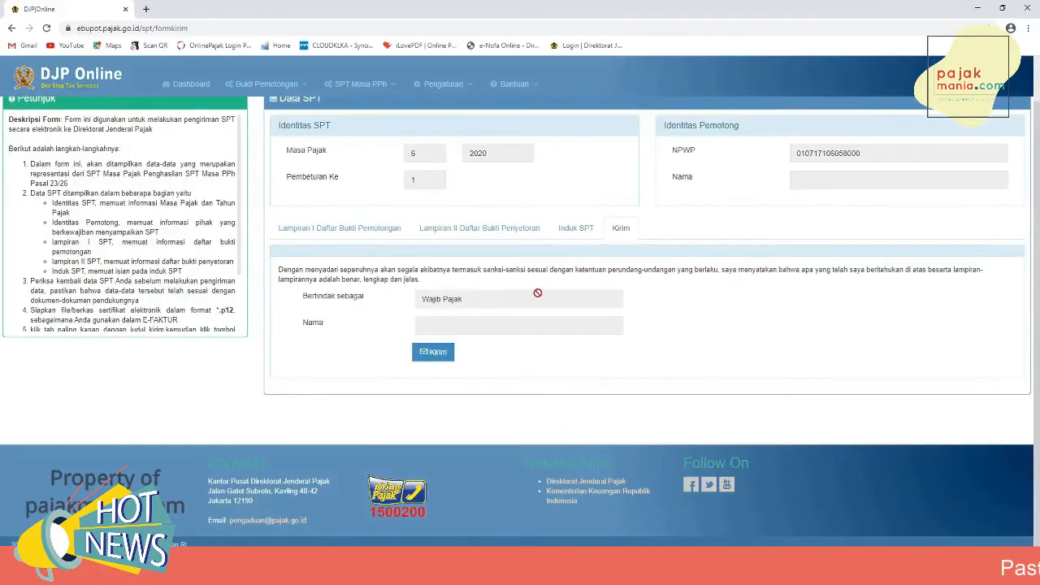
click(438, 358)
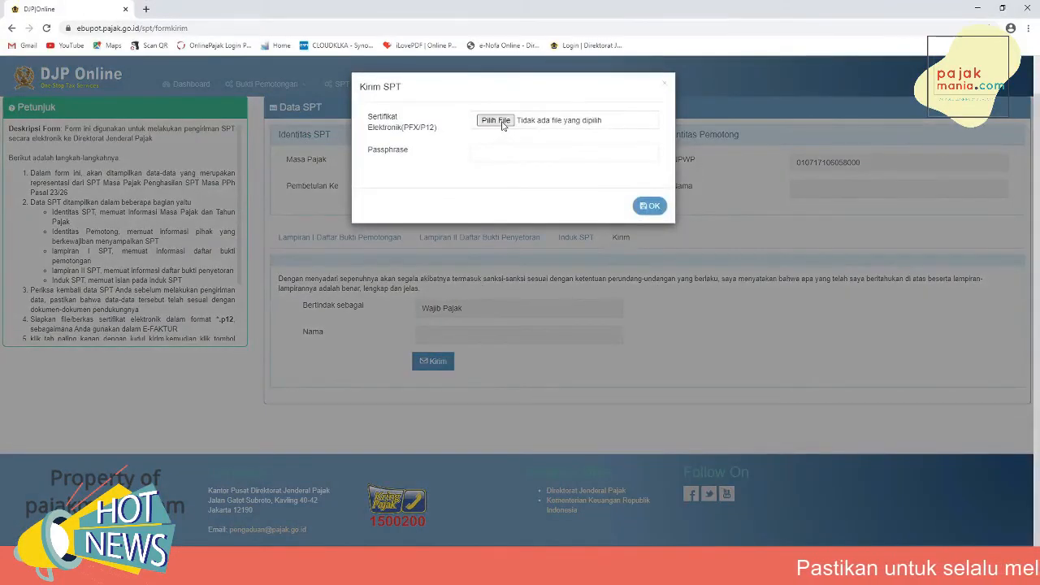
click(503, 122)
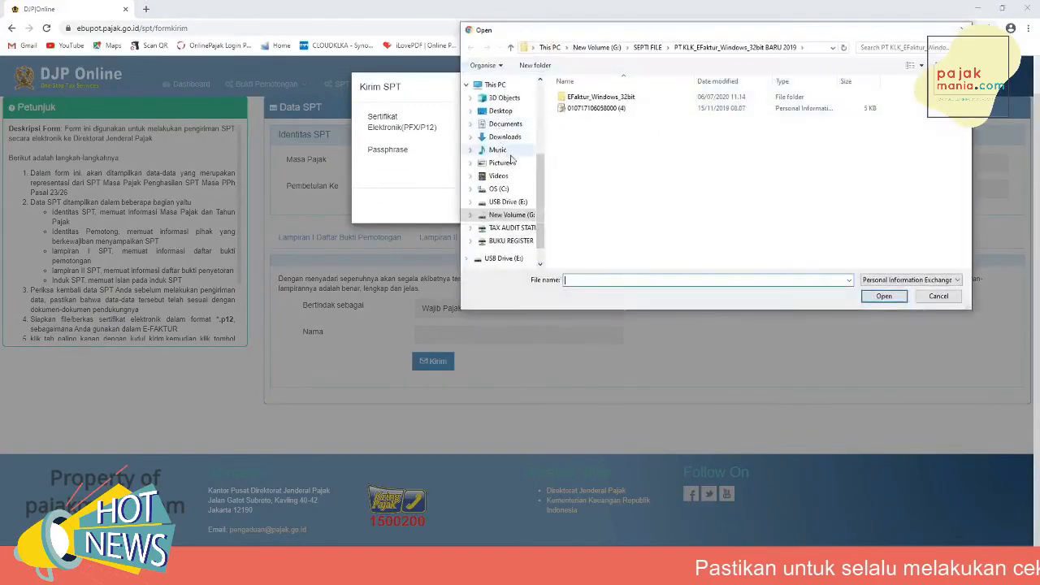
click(591, 108)
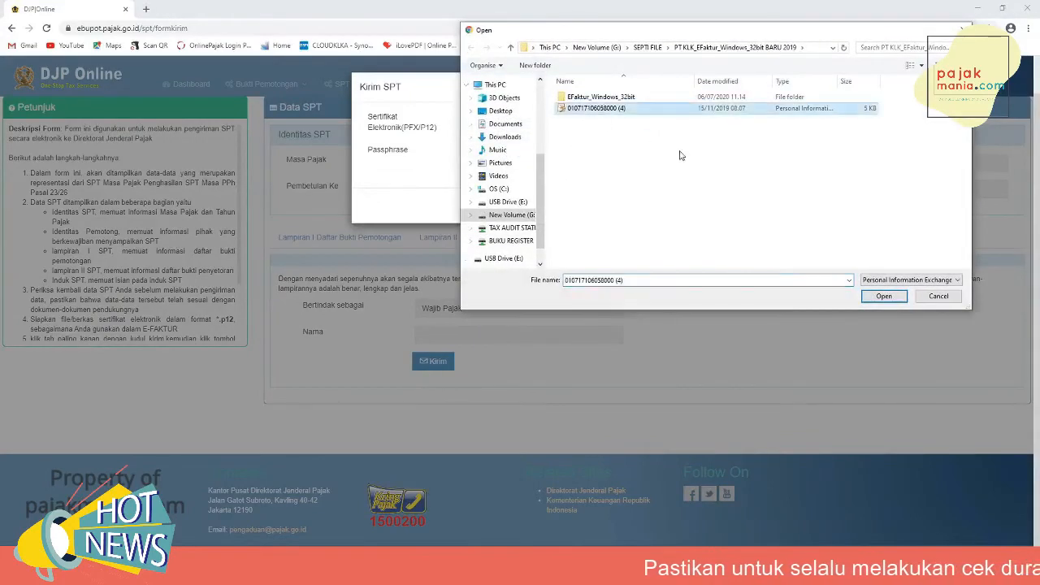
click(884, 296)
- Enter the certificate passphrase, submit the corrected SPT, and acknowledge the sending notice
click(518, 157)
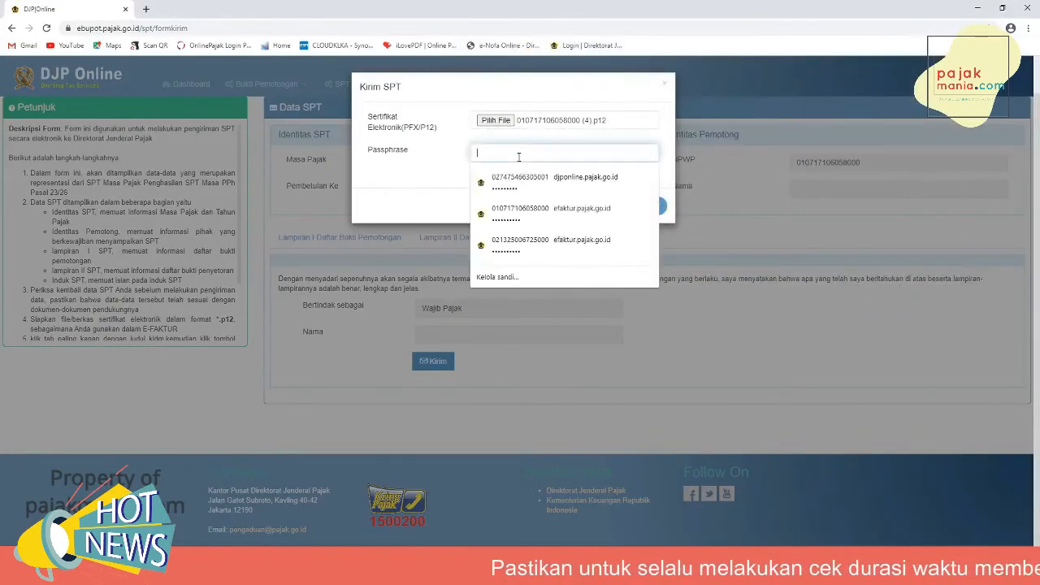
text(••)
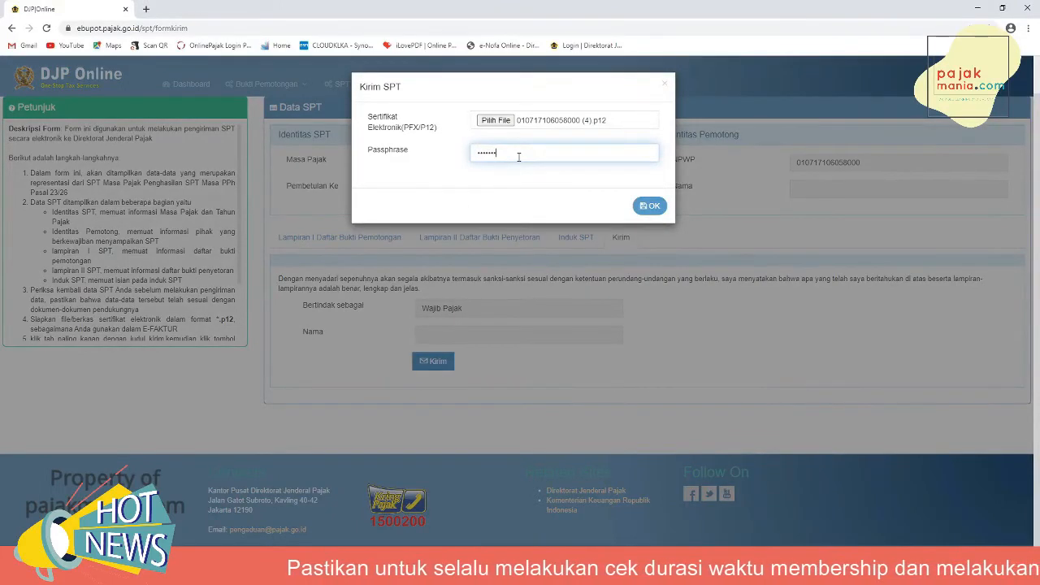
click(648, 206)
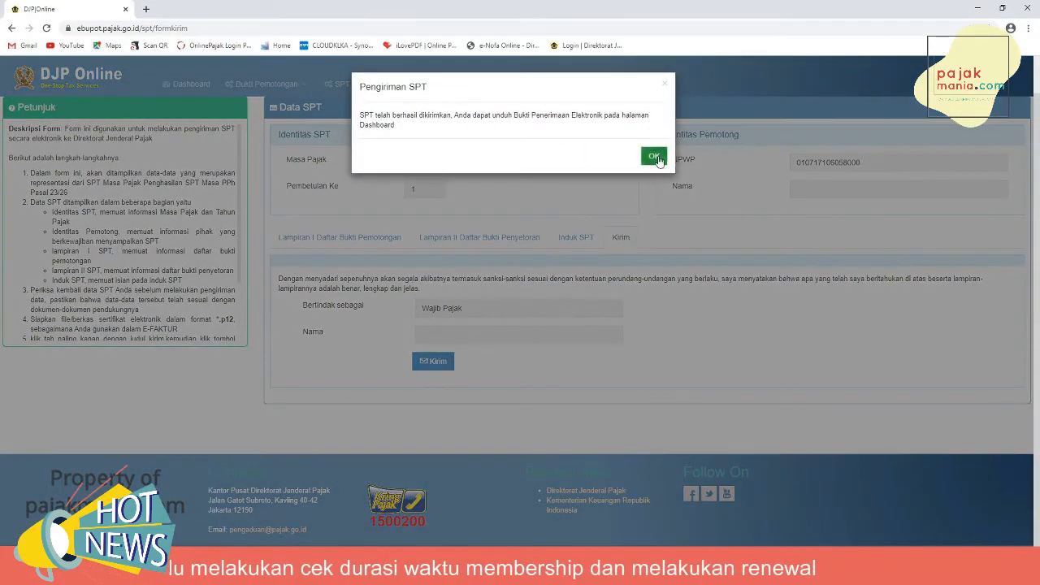
click(655, 153)
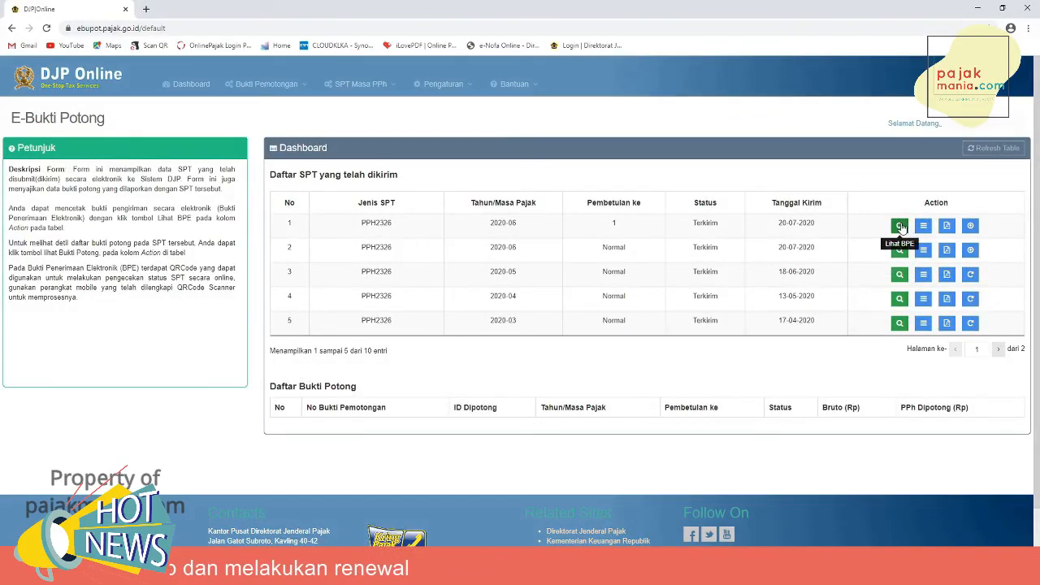
- View the electronic receipt (BPE) for the corrected June 2020 SPT, then close it
click(899, 226)
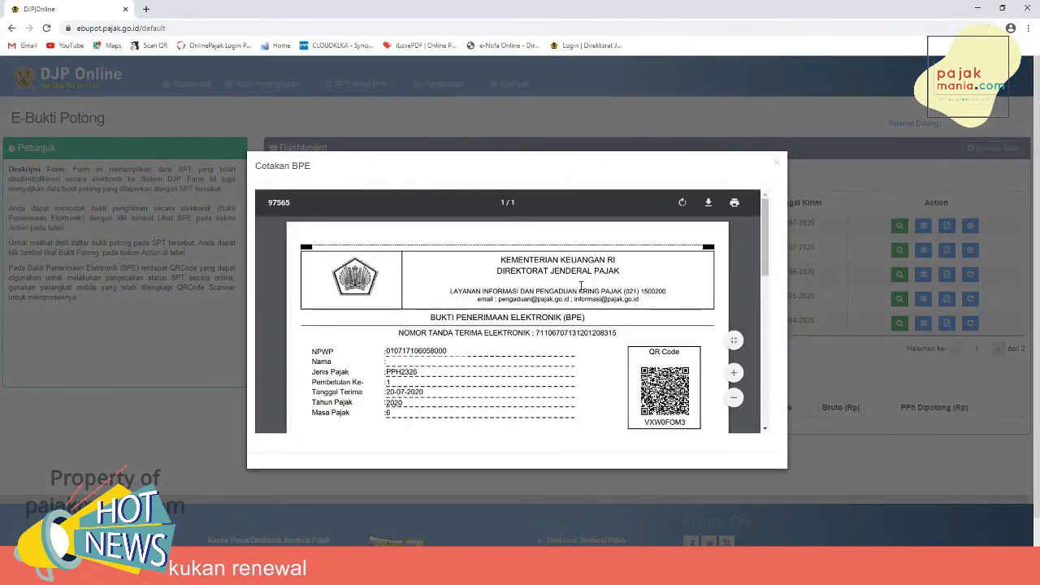
scroll(581, 285, down, 2)
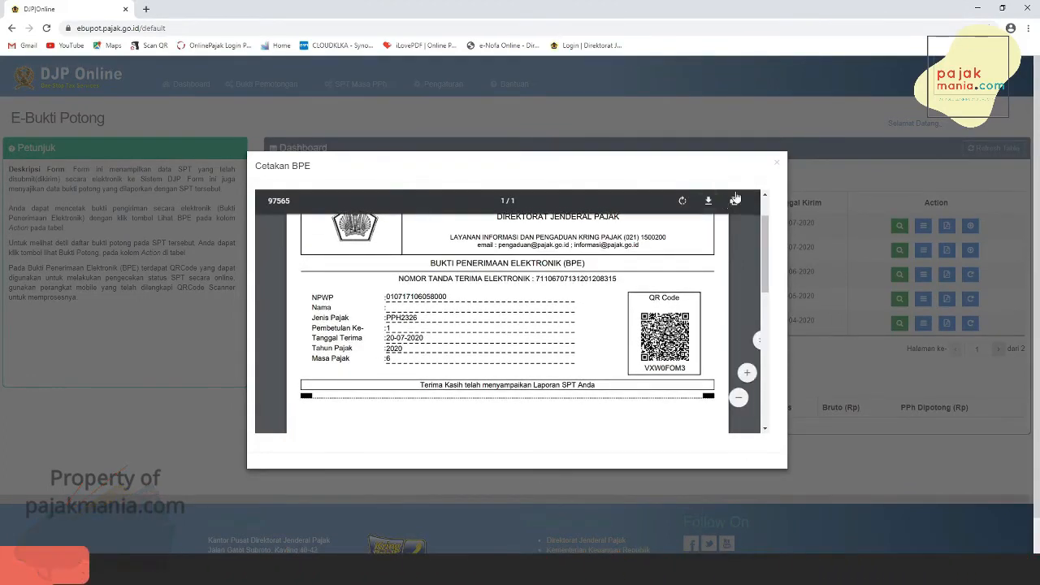
click(777, 166)
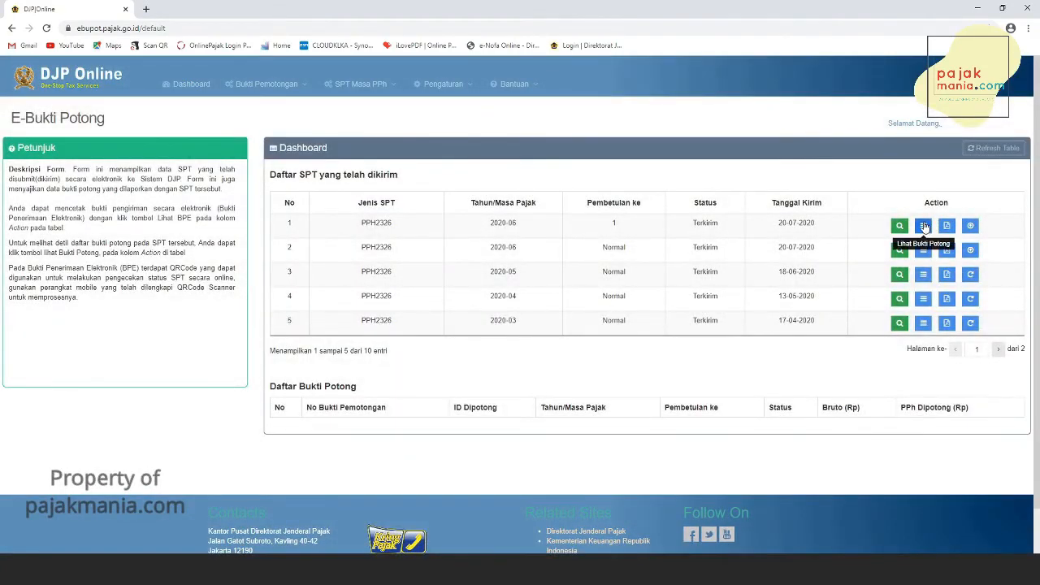
- Review the withholding slips listed for the corrected SPT and the printed SPT Induk, then close the preview
click(924, 226)
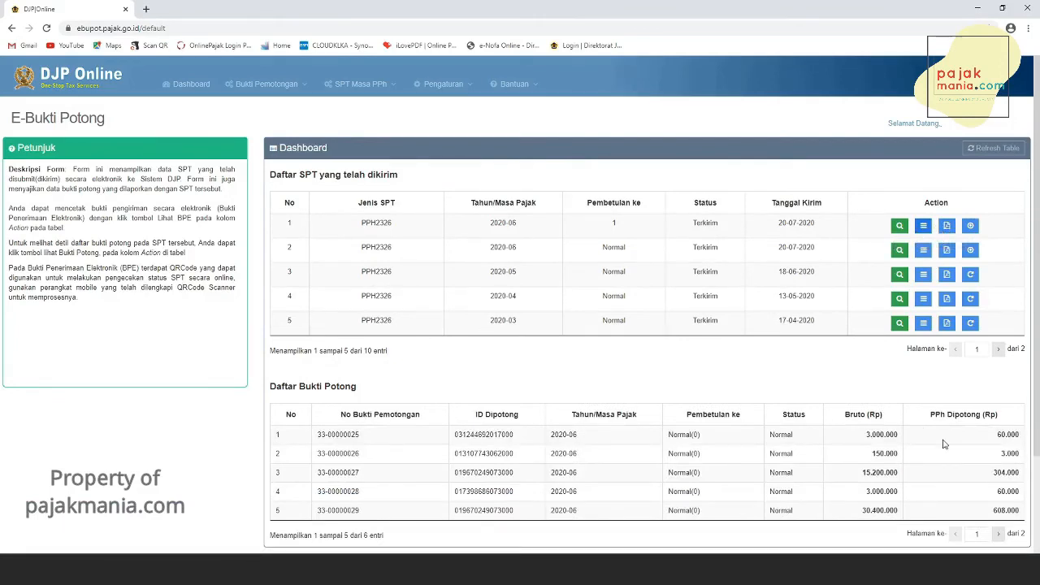
scroll(944, 444, down, 1)
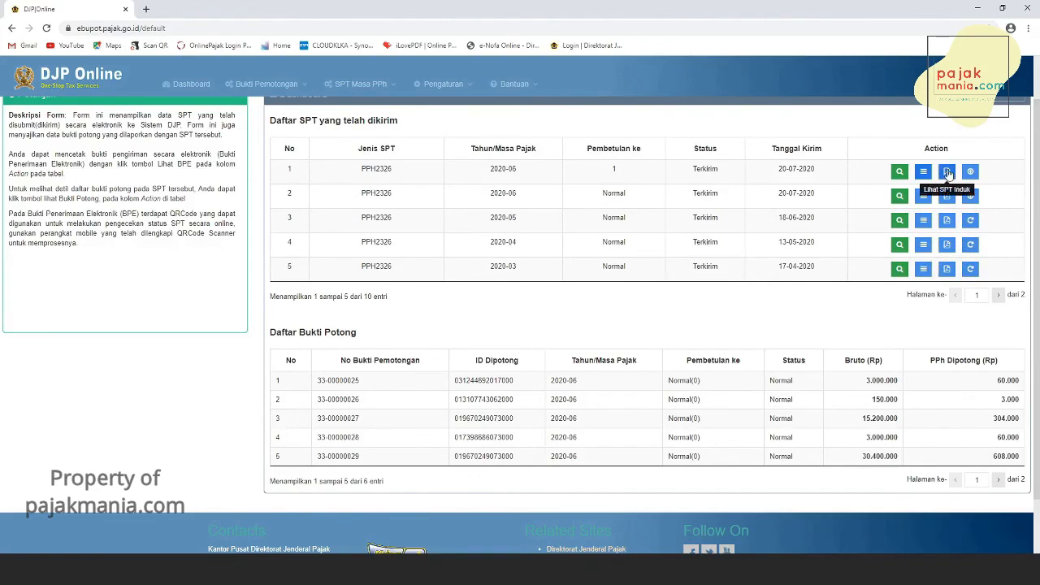
click(947, 172)
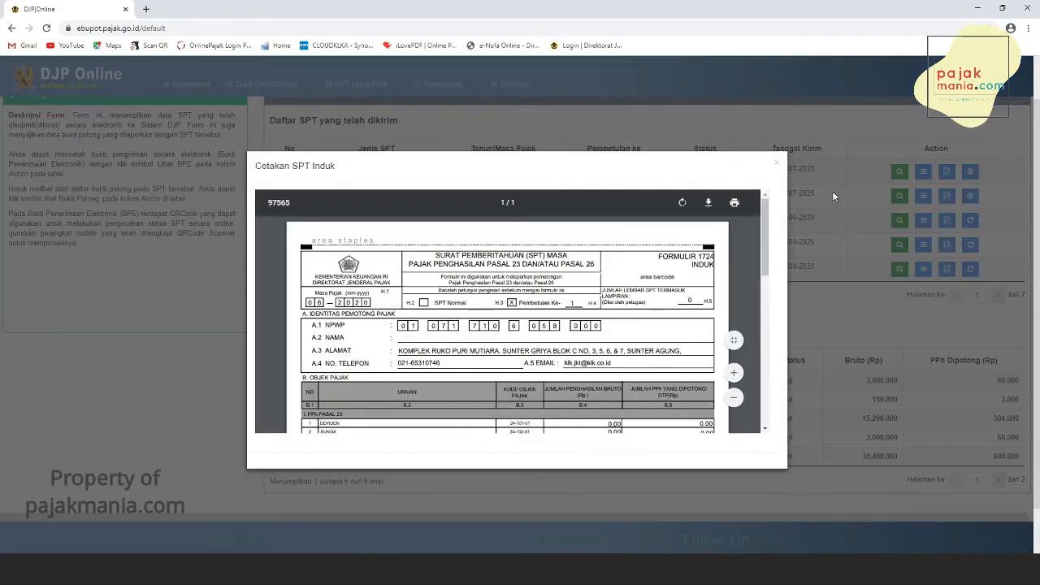
scroll(578, 320, down, 4)
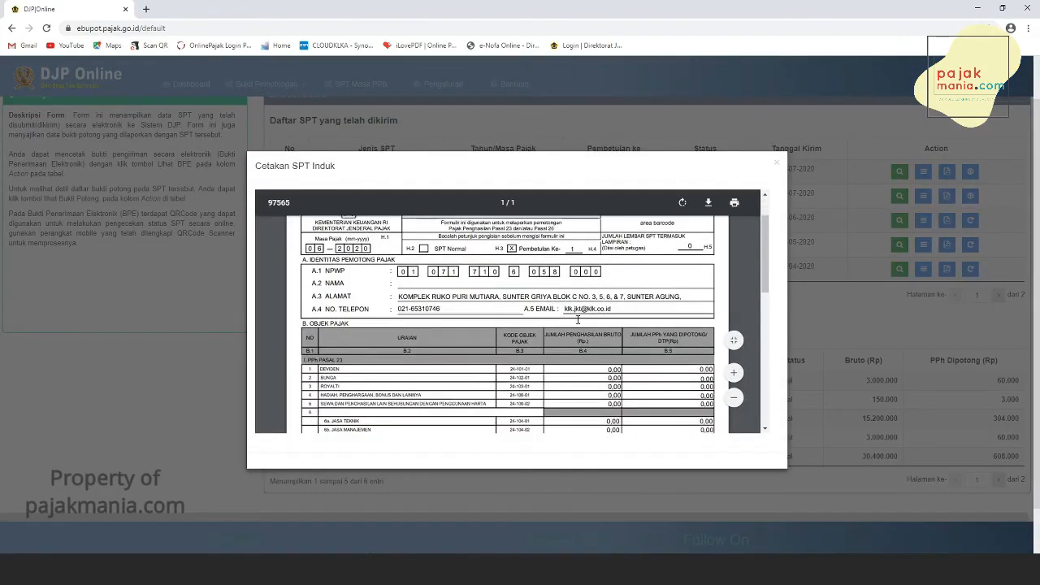
scroll(577, 319, down, 5)
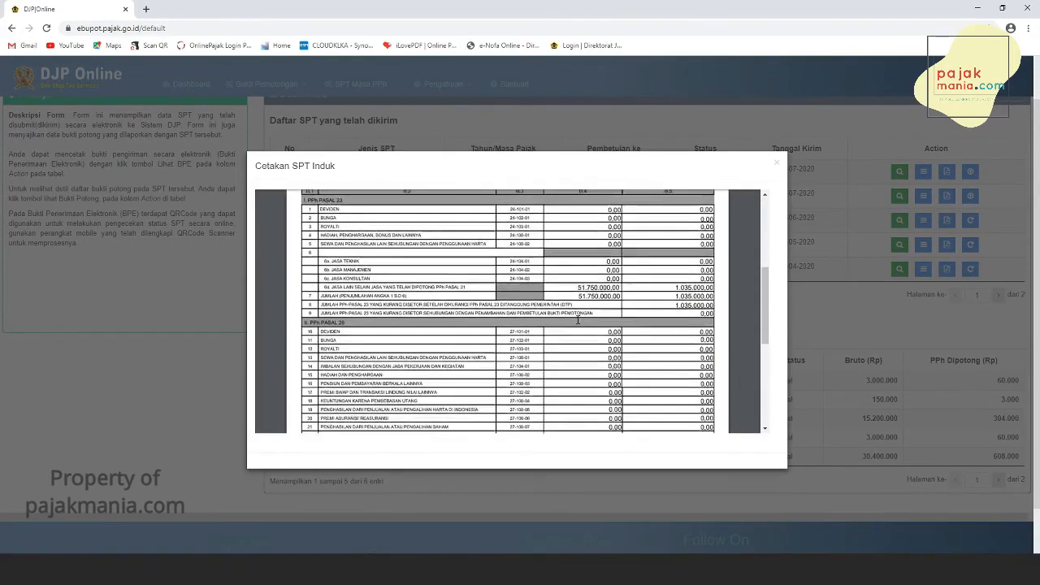
scroll(578, 319, down, 4)
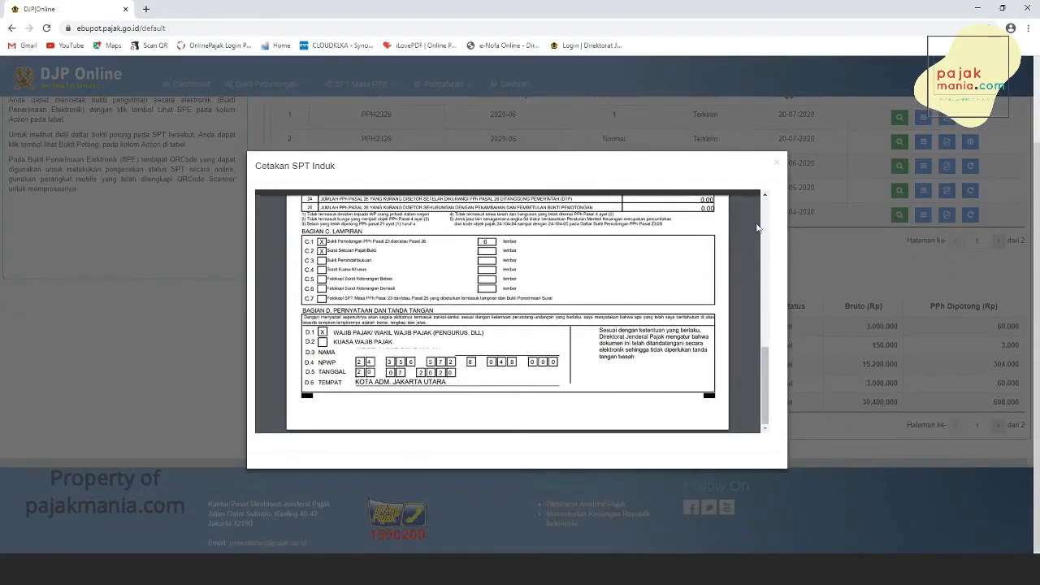
click(779, 165)
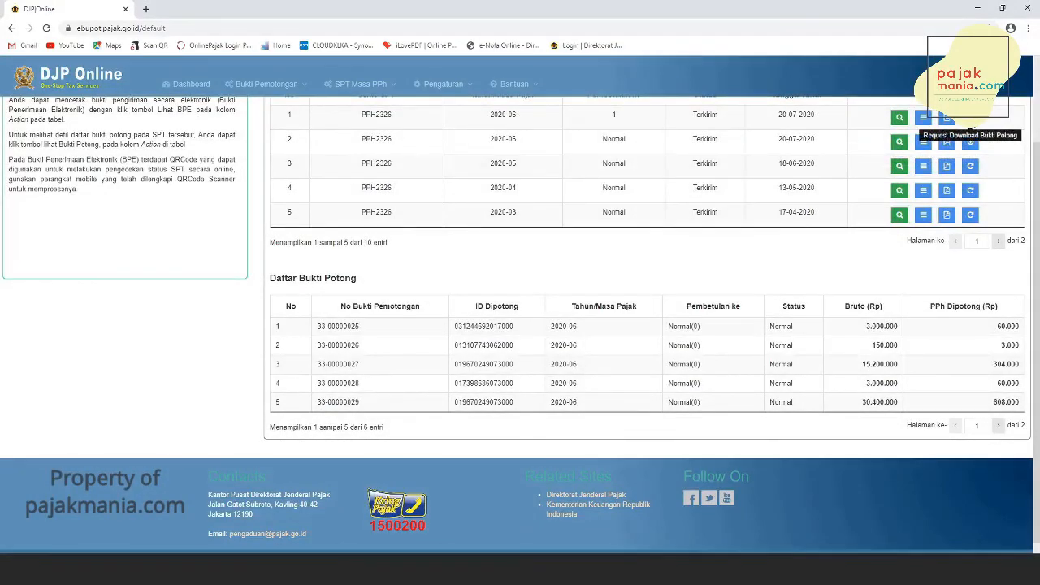
- Request a download of all withholding slips for the corrected SPT, acknowledge it, and refresh the dashboard table
click(971, 120)
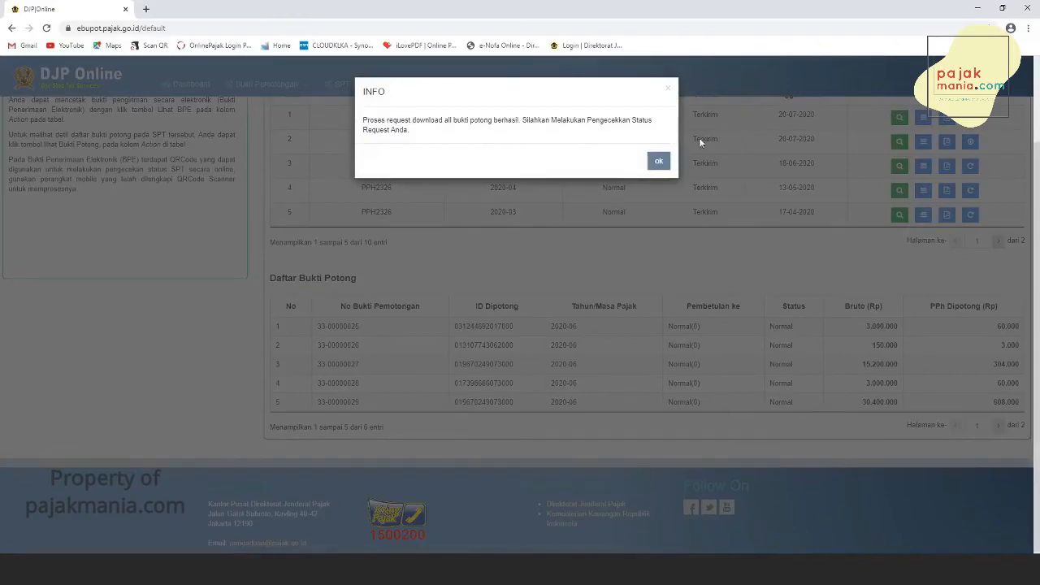
click(658, 162)
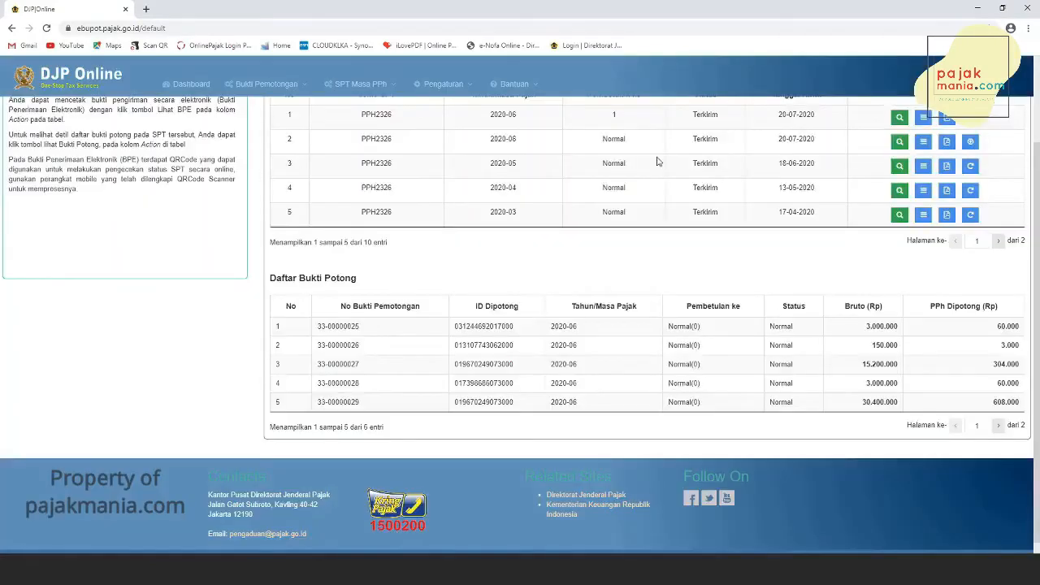
scroll(986, 201, up, 2)
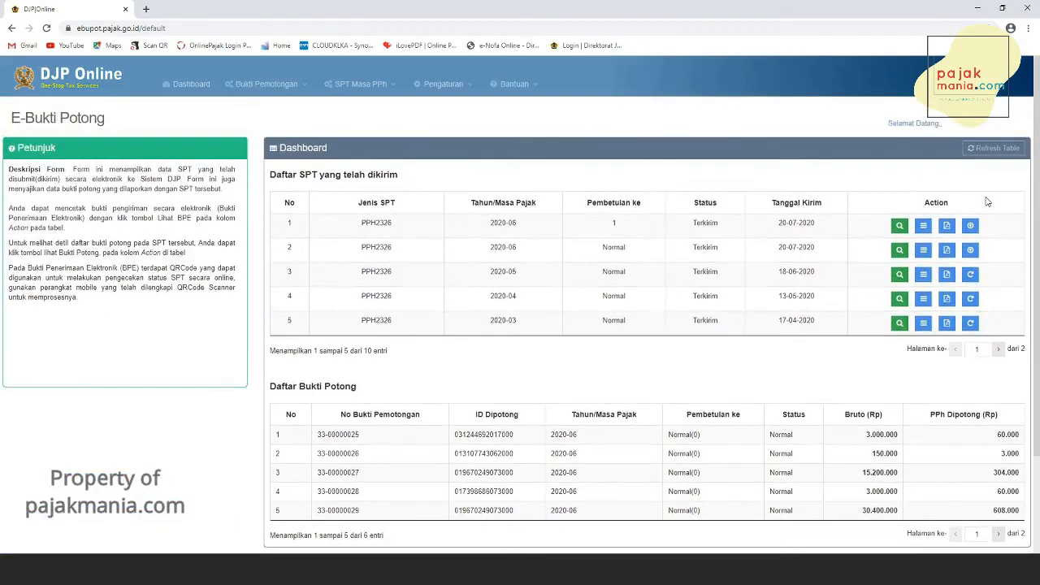
click(1018, 152)
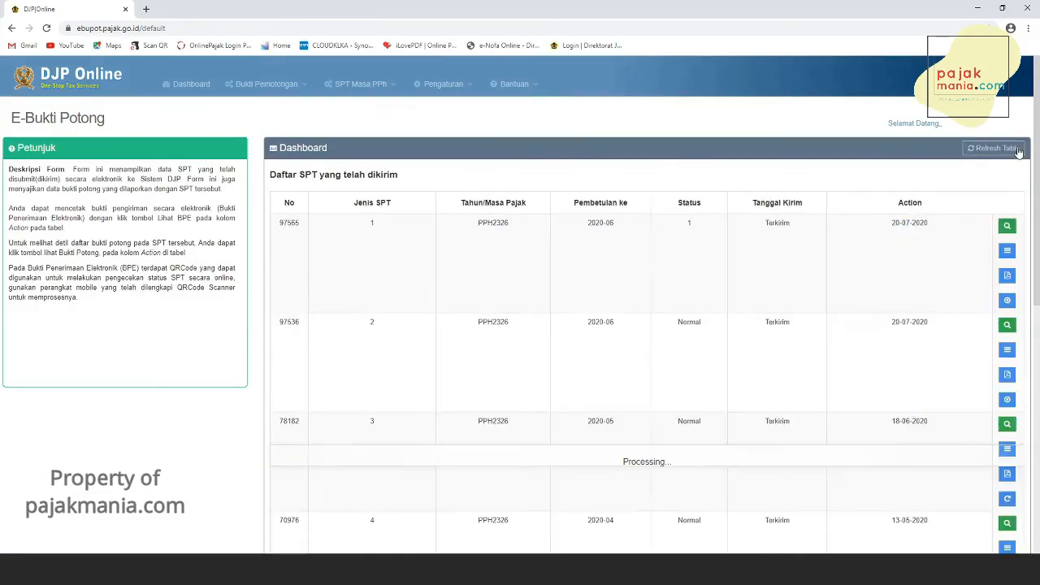